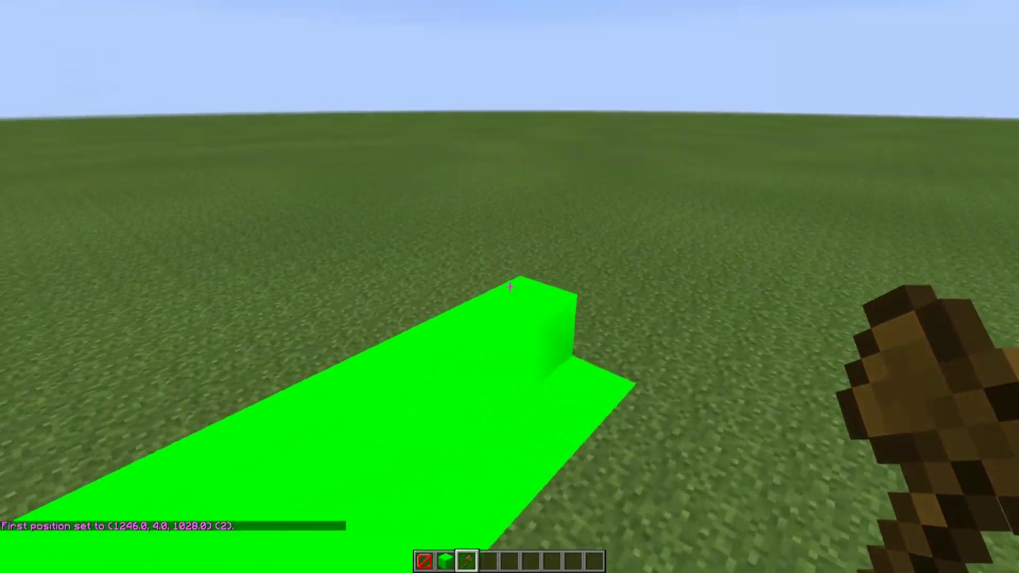
Set the second selection corner at the far end of the raised green row and stack the selection upward into a wall.
right_click(509, 286)
key(s)
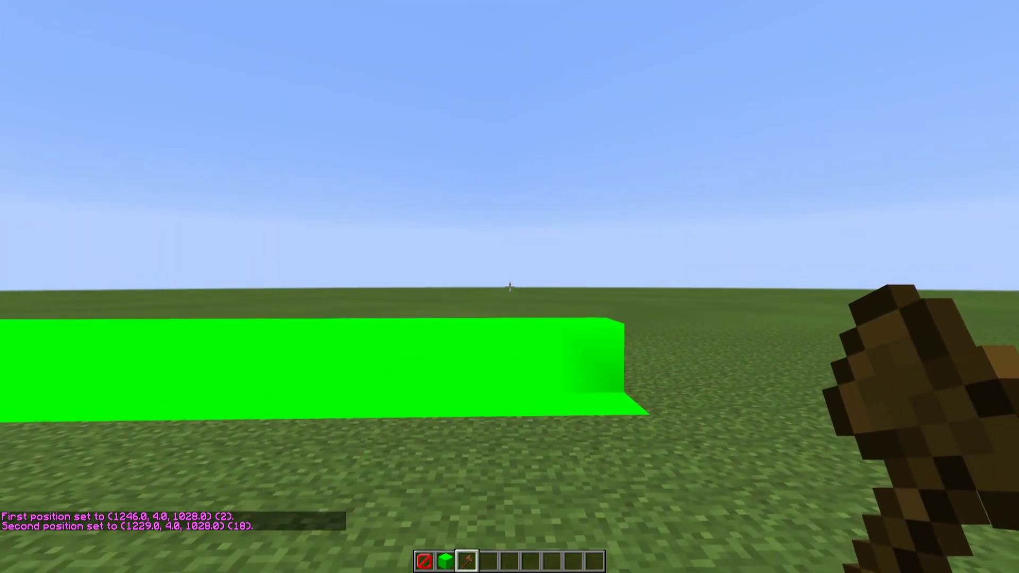
key(Return)
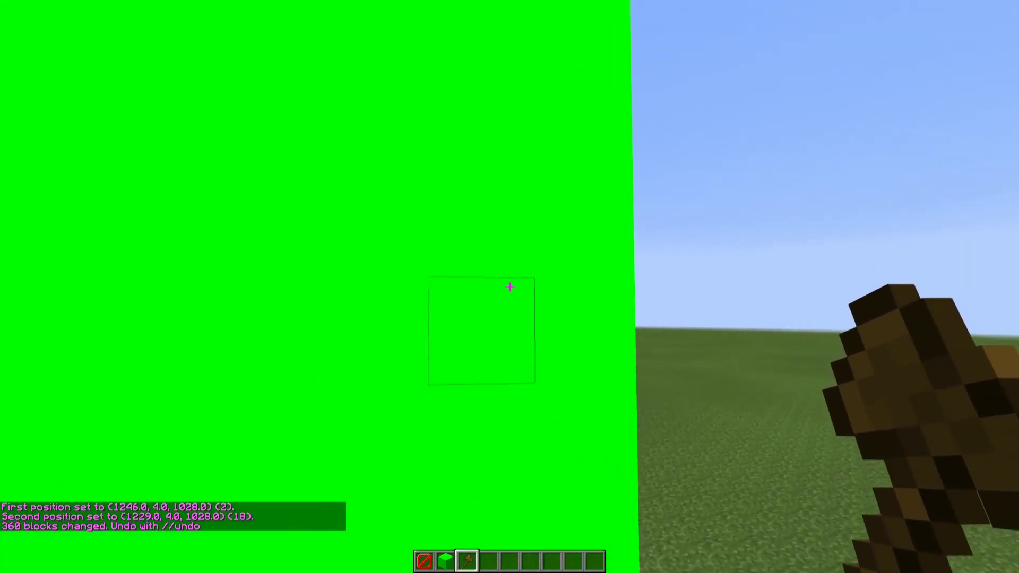
key(1)
right_click(509, 286)
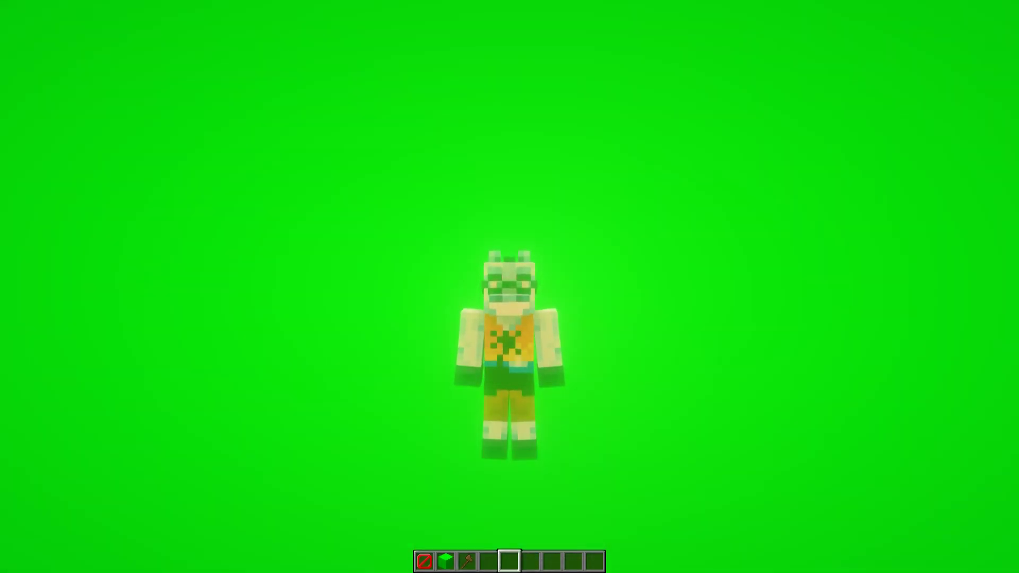
Turn off bloom in the BSL shader's post-process options.
key(Escape)
click(467, 237)
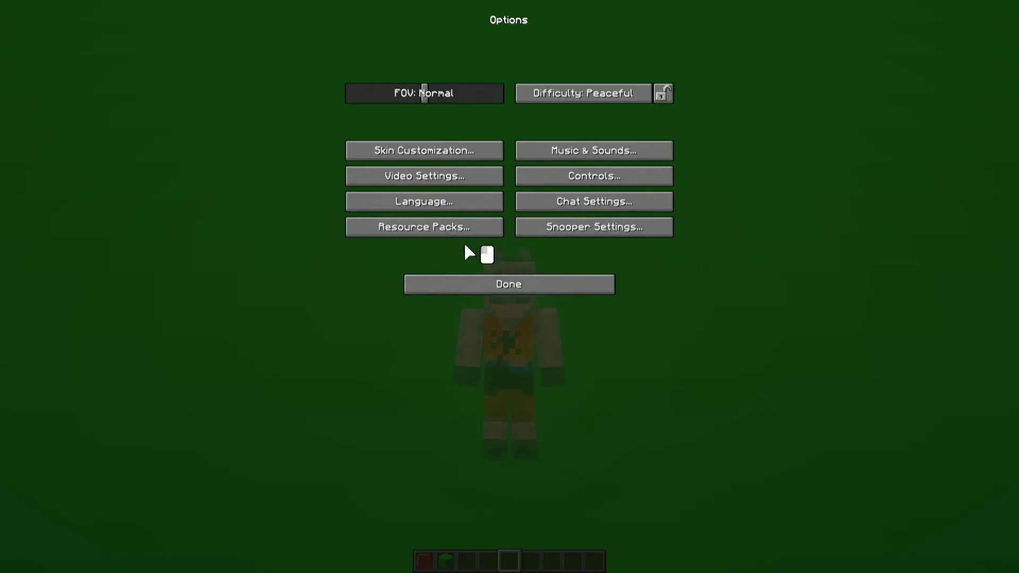
click(441, 181)
click(434, 228)
click(918, 561)
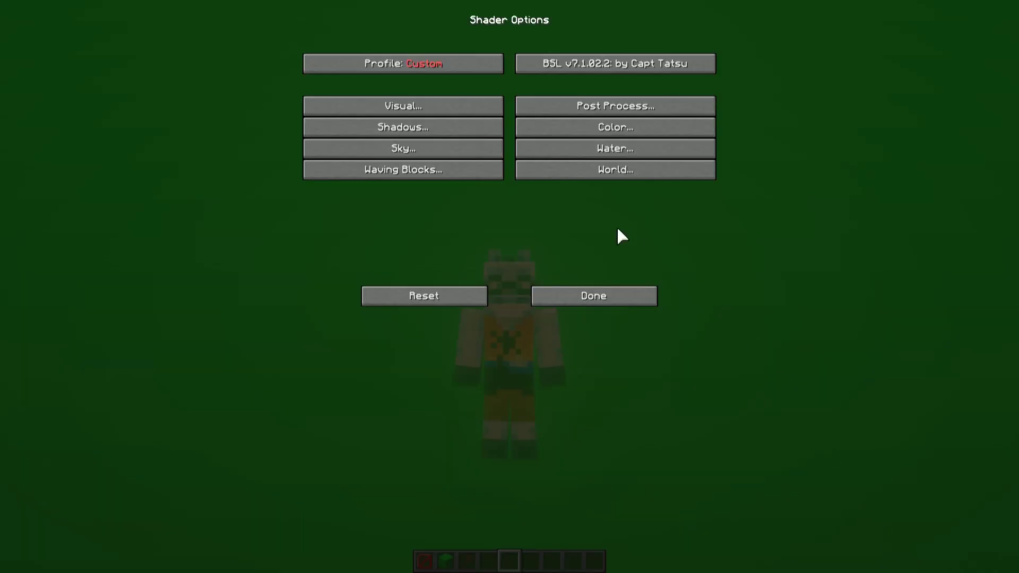
click(563, 108)
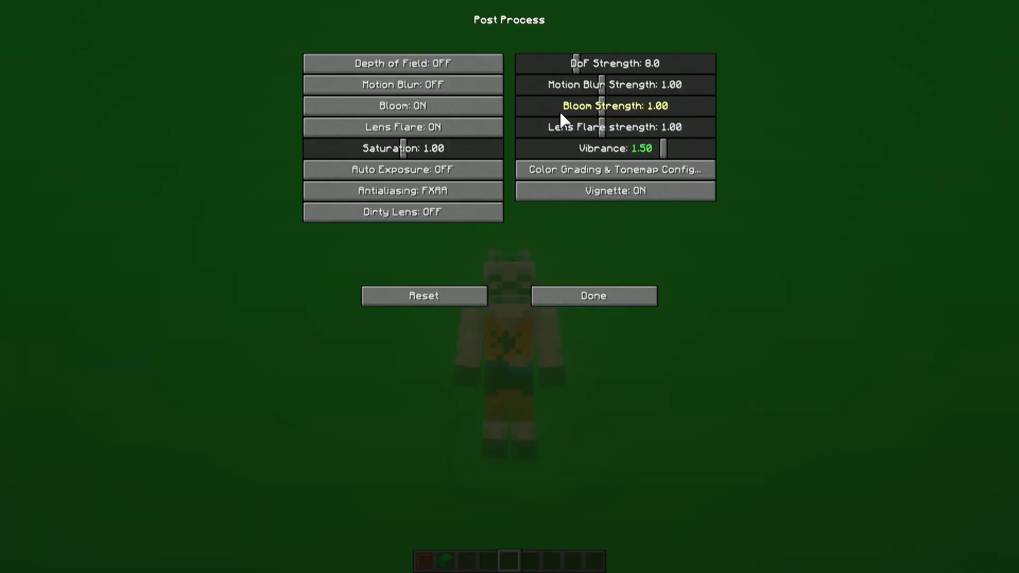
click(423, 106)
click(568, 302)
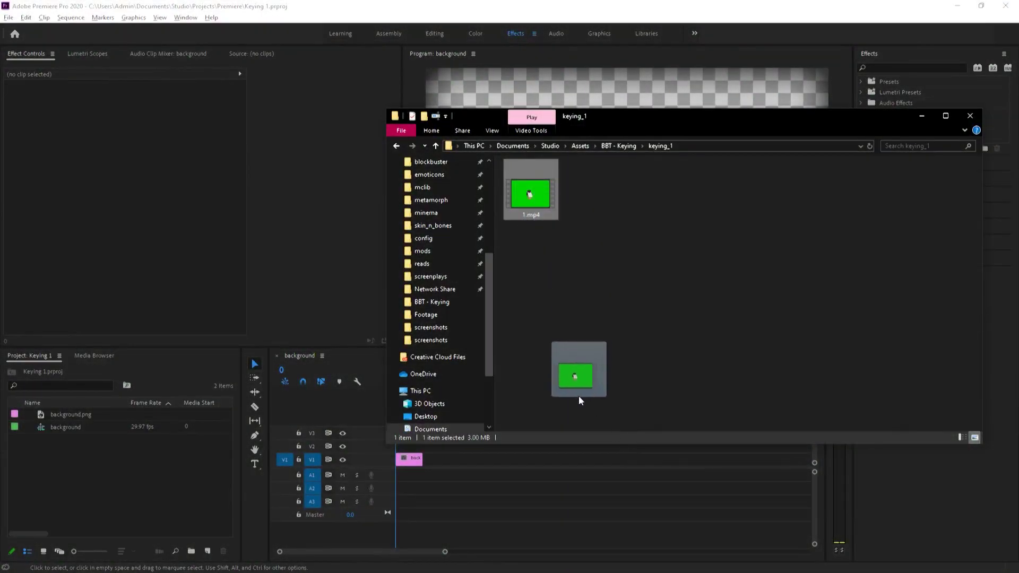
In Premiere Pro, place 1.mp4 on track V2 above background.png with both clips ending together, and go to frame 78.
drag(578, 396, 403, 448)
drag(537, 447, 503, 460)
click(453, 378)
drag(454, 377, 441, 377)
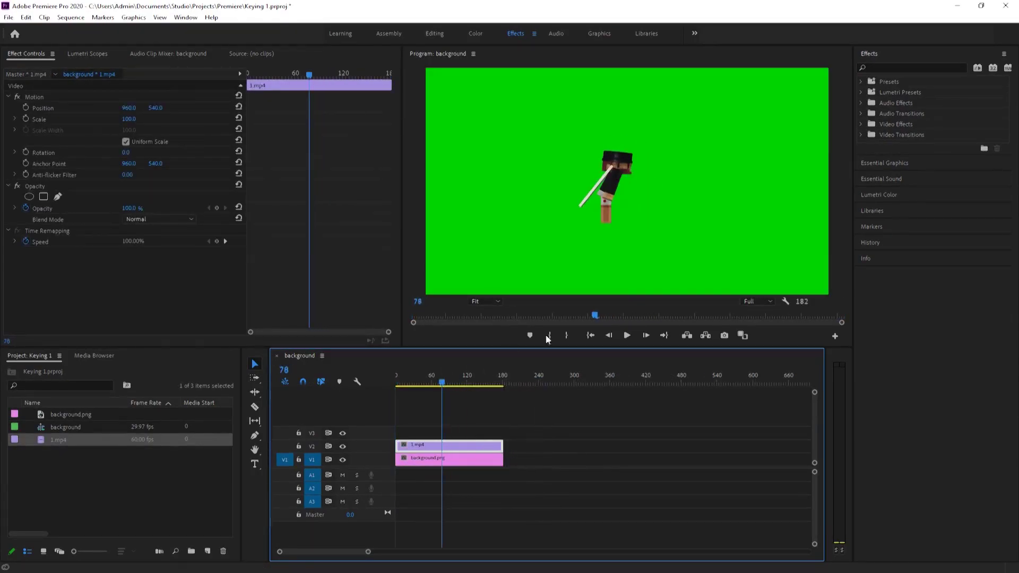
Find the keying effects and apply Color Key to the 1.mp4 clip.
click(882, 68)
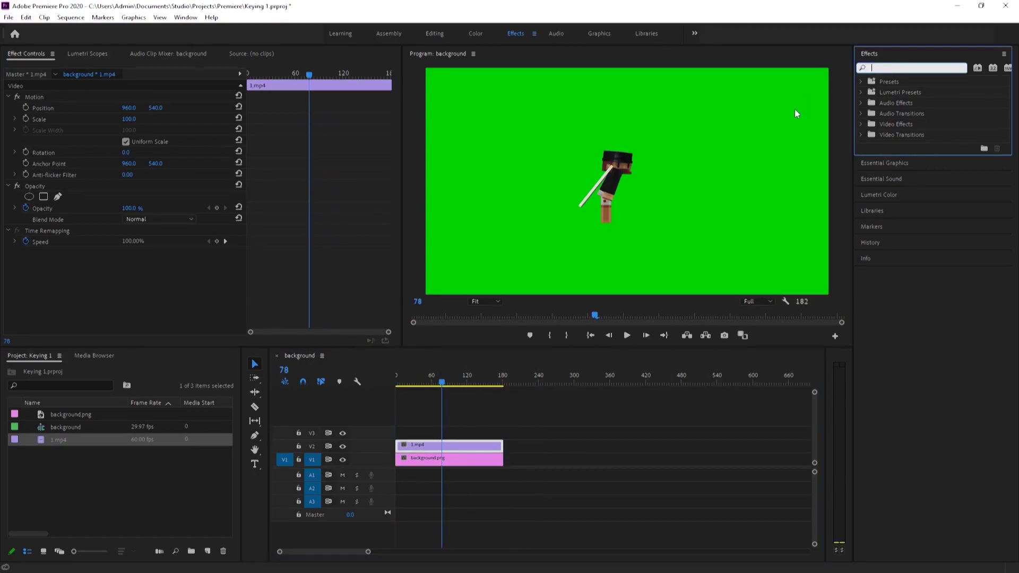
text(keyi)
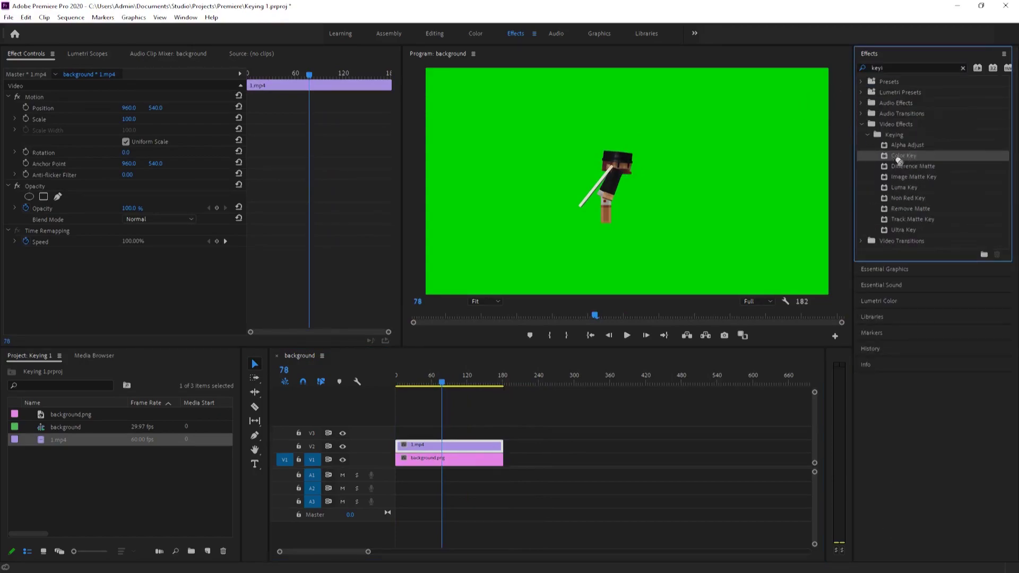
drag(449, 444, 447, 451)
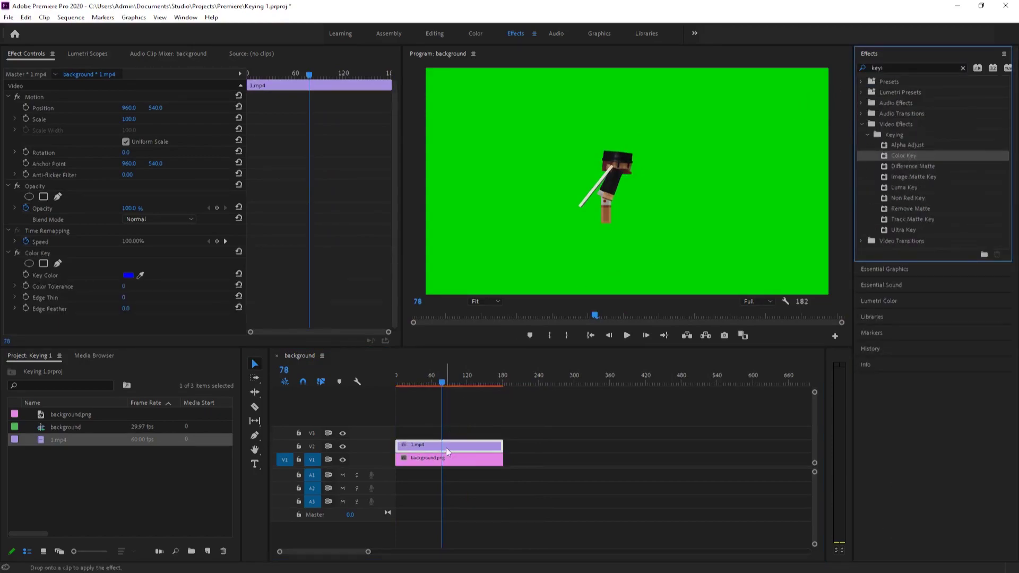
Sample the green background as the key color, raise the color tolerance, and play the keyed clip from the start.
click(142, 273)
click(441, 195)
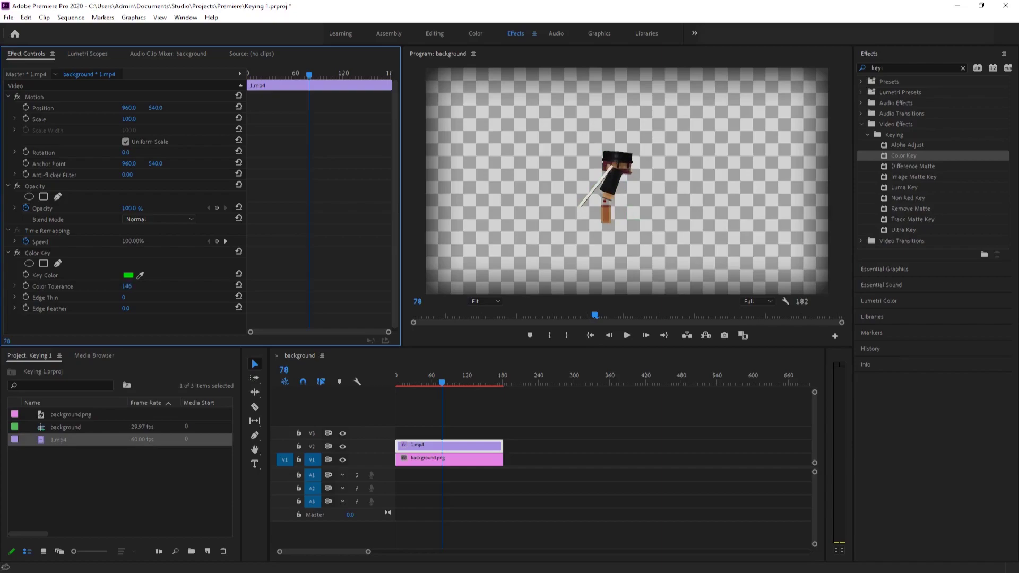
drag(431, 380, 379, 381)
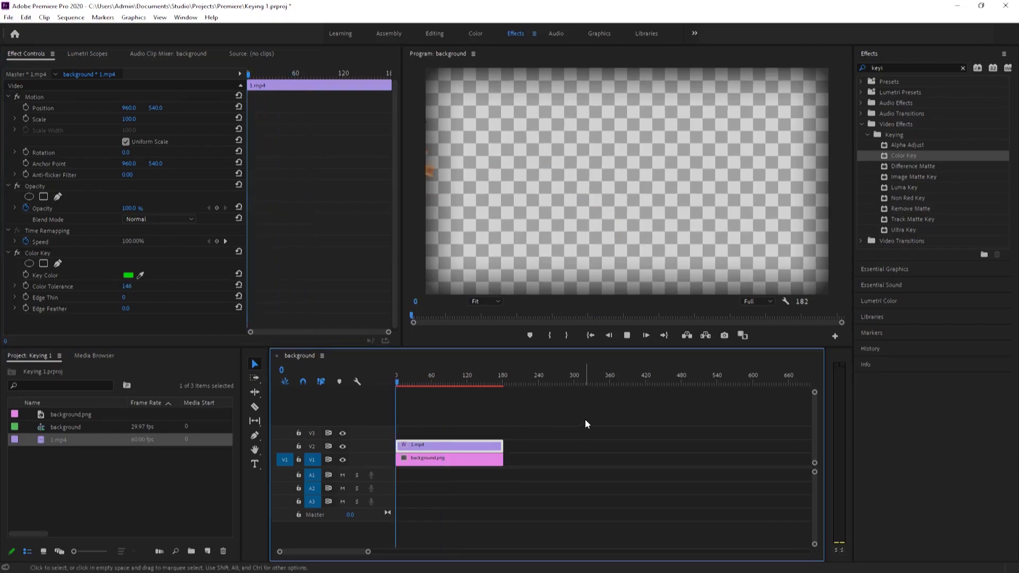
key(space)
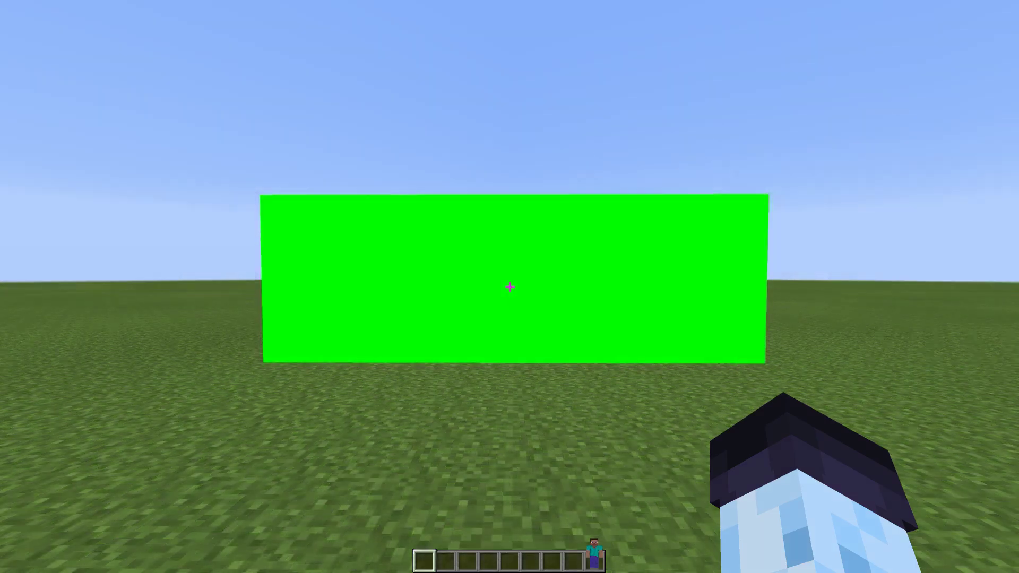
In Minecraft, enable Blockbuster's chroma sky and change its color from green to a transparent black.
key(0)
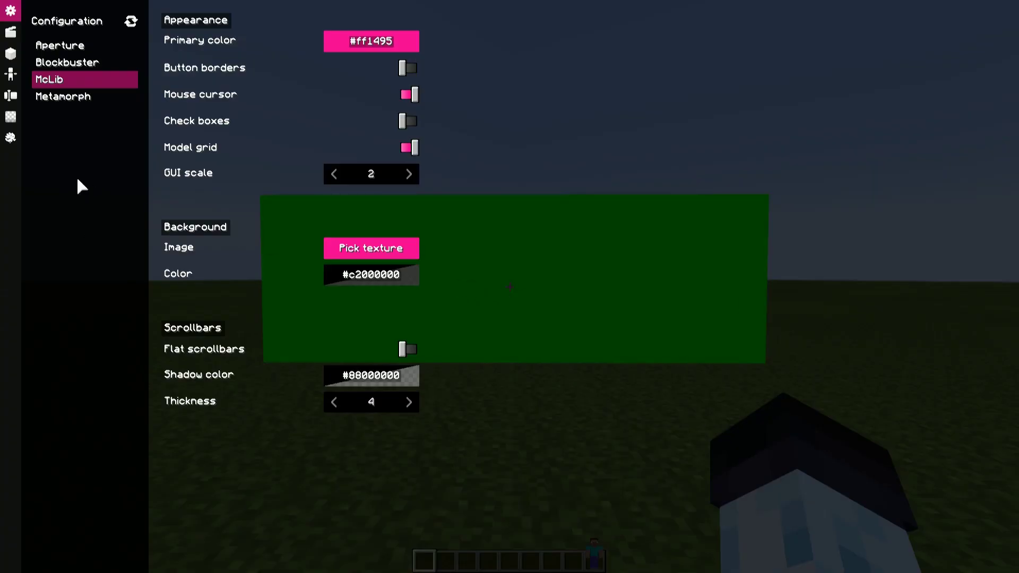
click(54, 65)
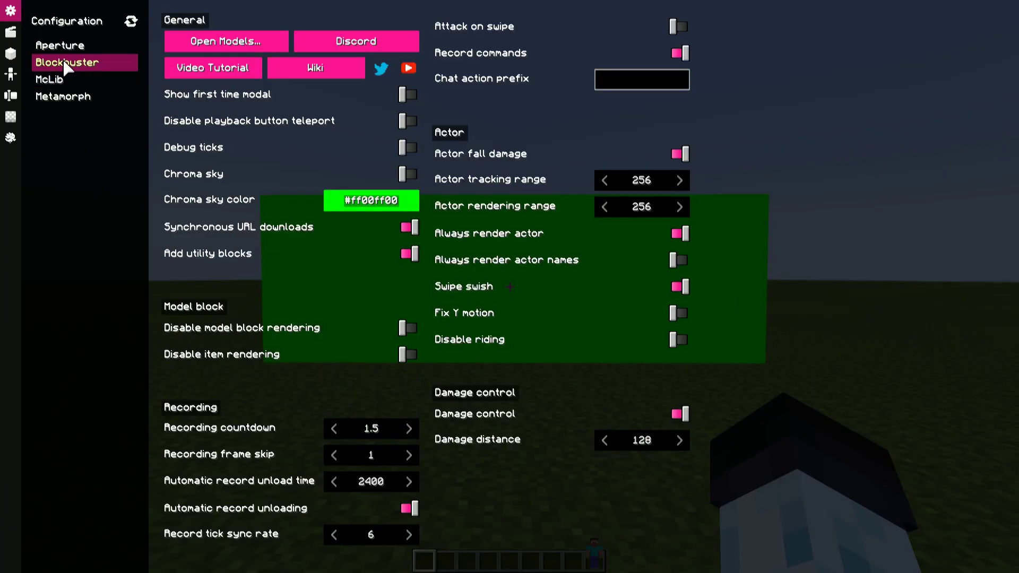
click(411, 175)
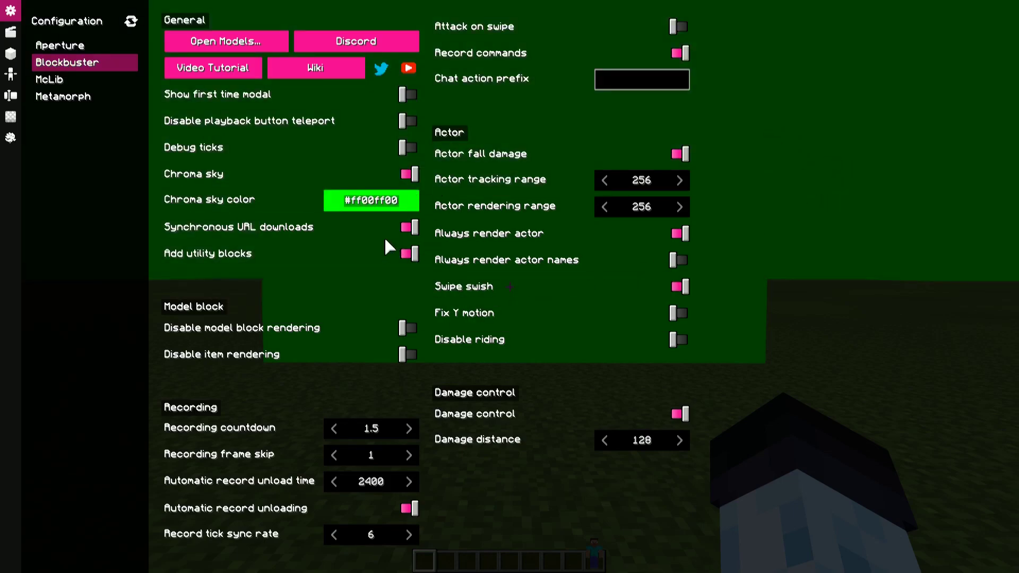
click(373, 200)
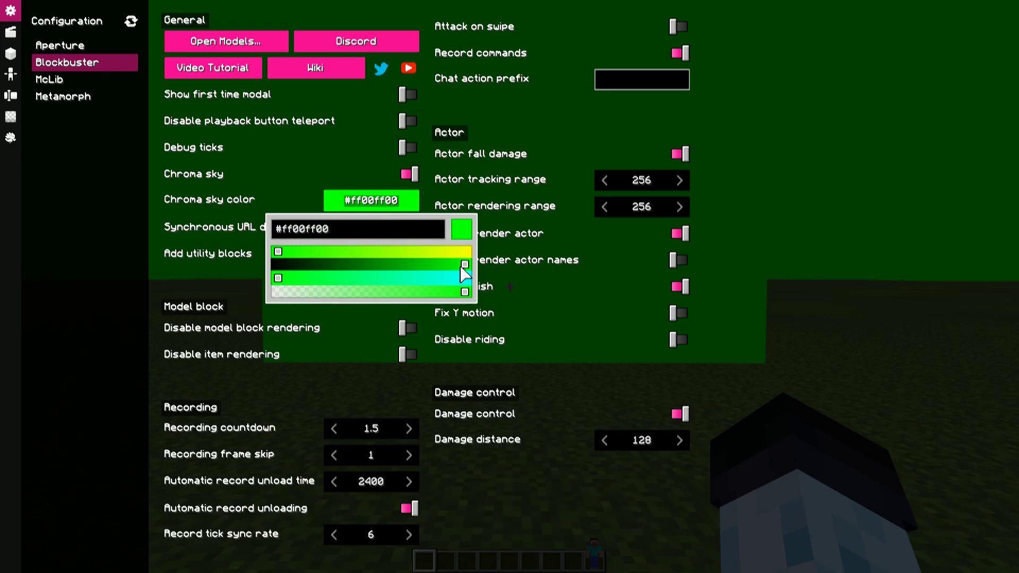
drag(460, 264, 274, 264)
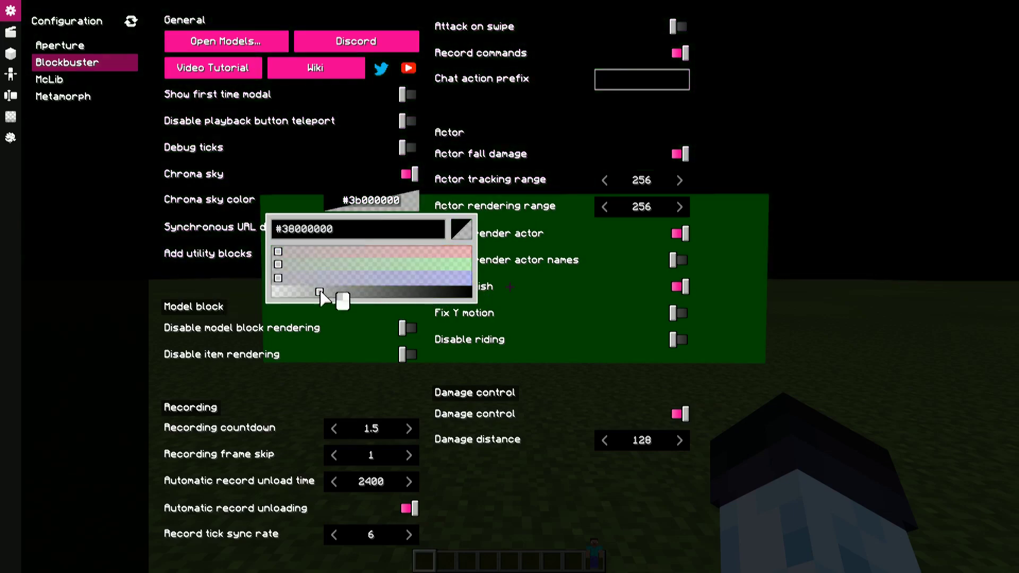
key(Escape)
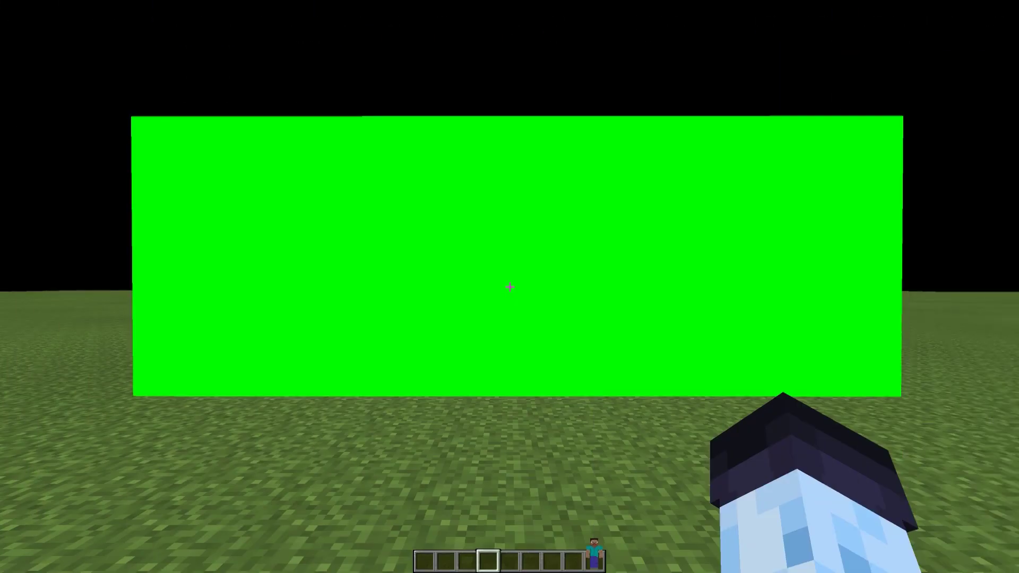
Edit the image morph of the model block in front of the green wall and enable its keying.
key(F5)
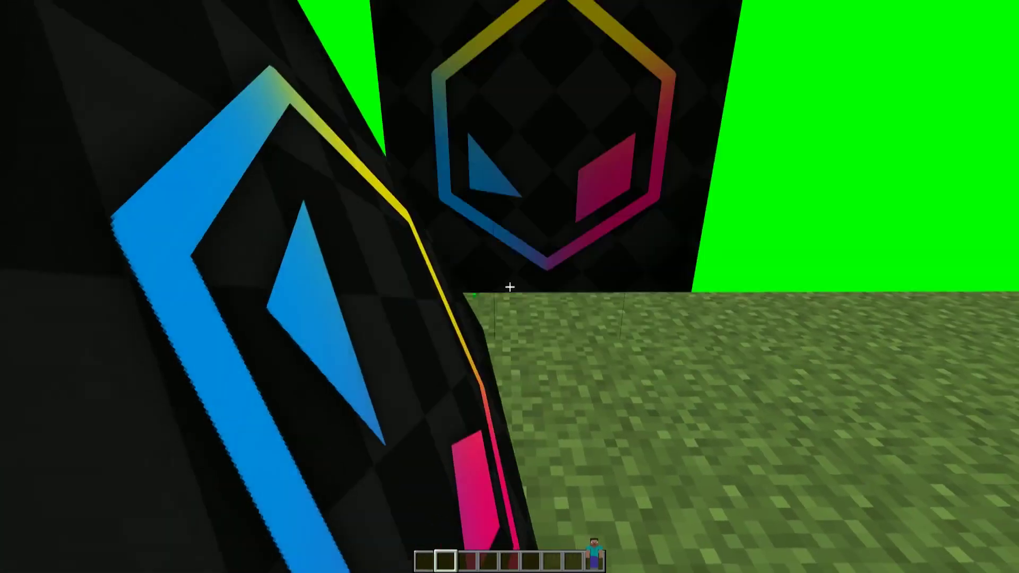
key(F5)
key(4)
right_click(509, 287)
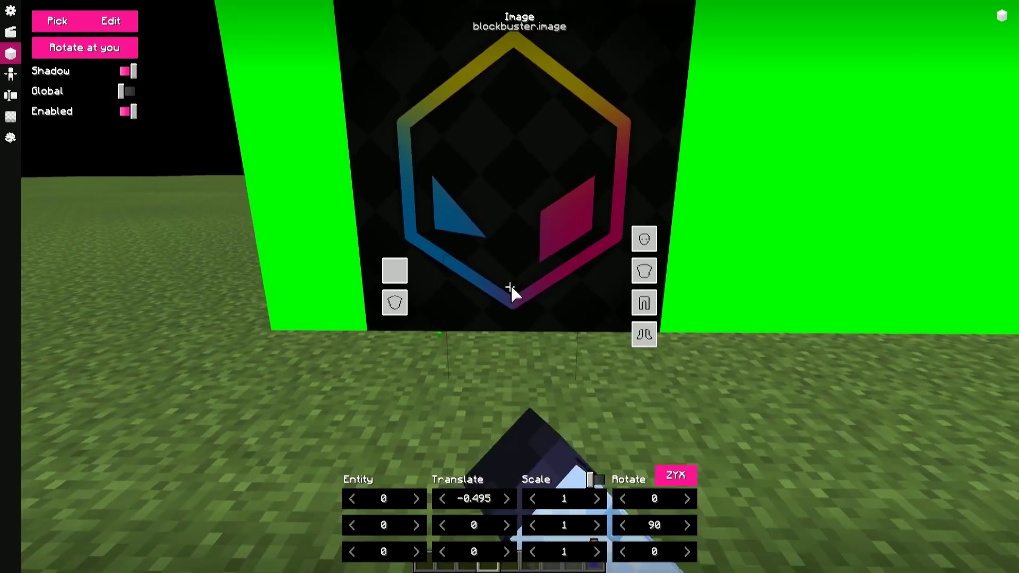
click(510, 285)
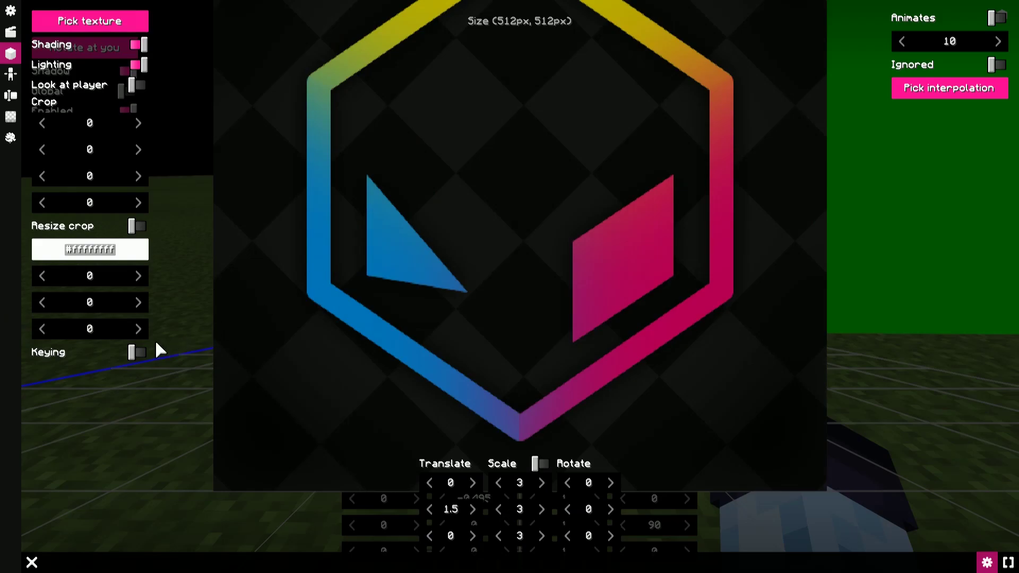
click(137, 352)
key(Escape)
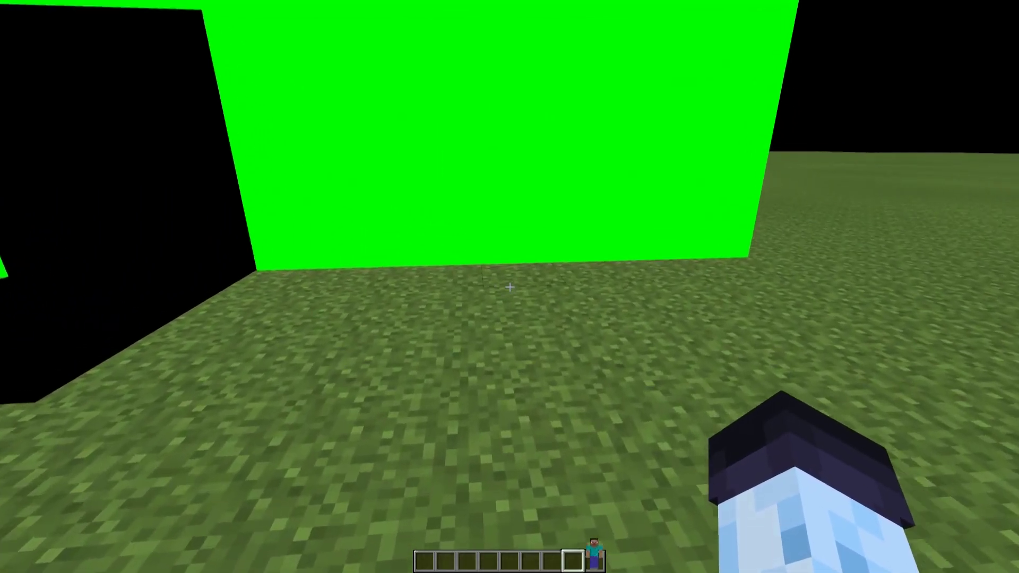
Place a model block beside the image in front of the green wall and give it the vox/tutorial/firetruck morph.
key(9)
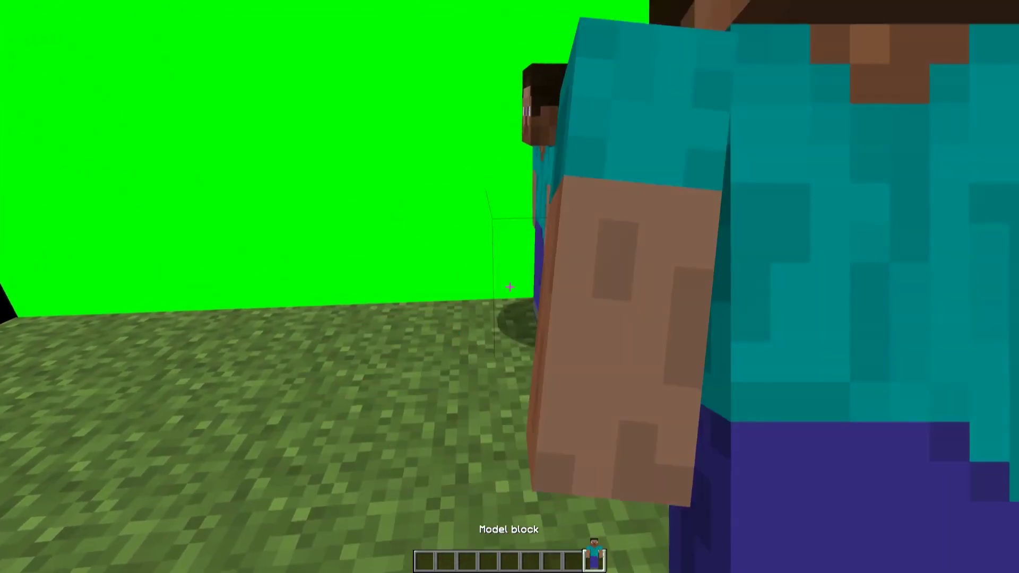
right_click(509, 286)
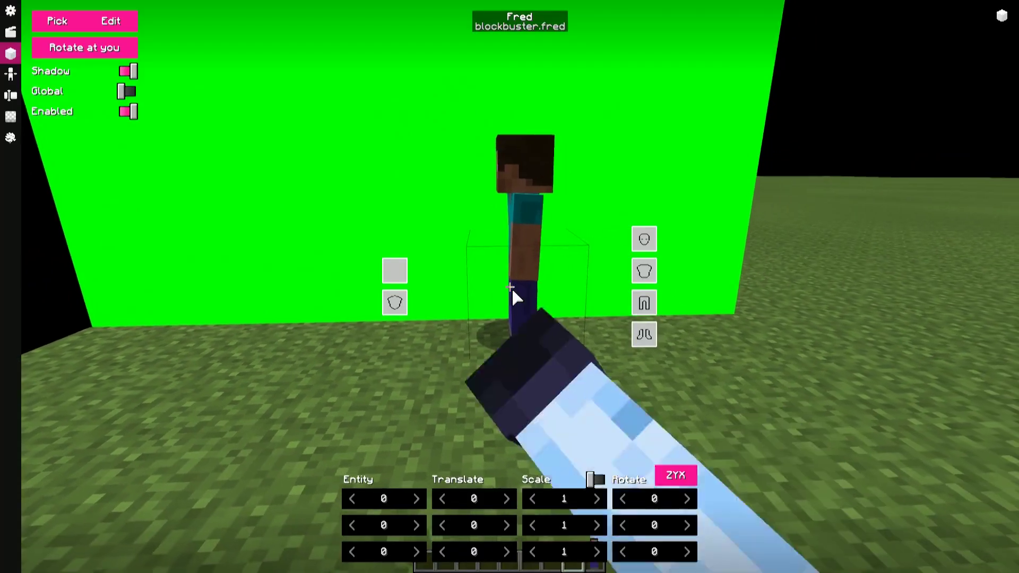
click(57, 21)
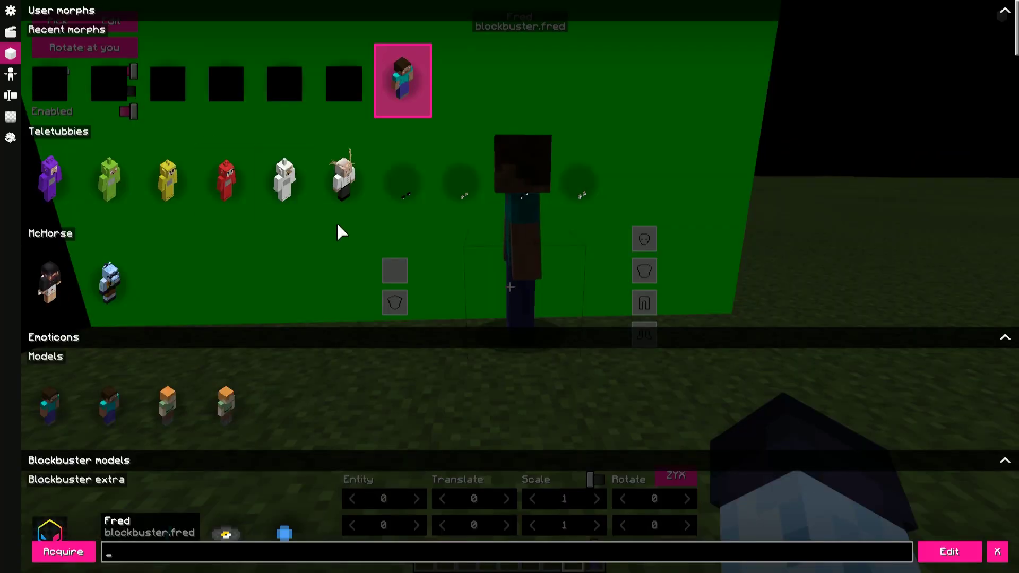
text(fire)
click(48, 131)
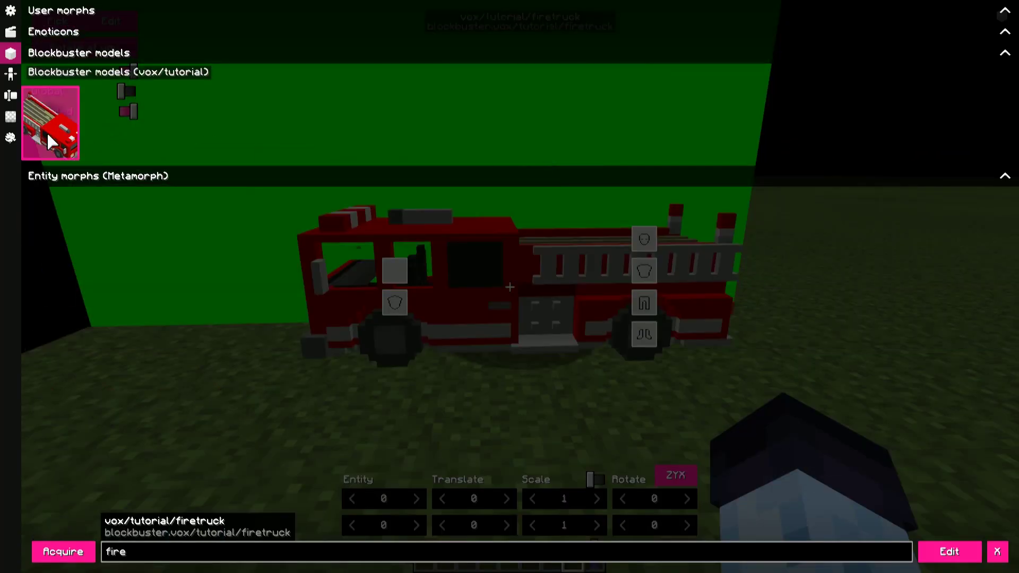
Enable keying in the fire truck morph's skin settings and view the truck against the green wall.
click(277, 296)
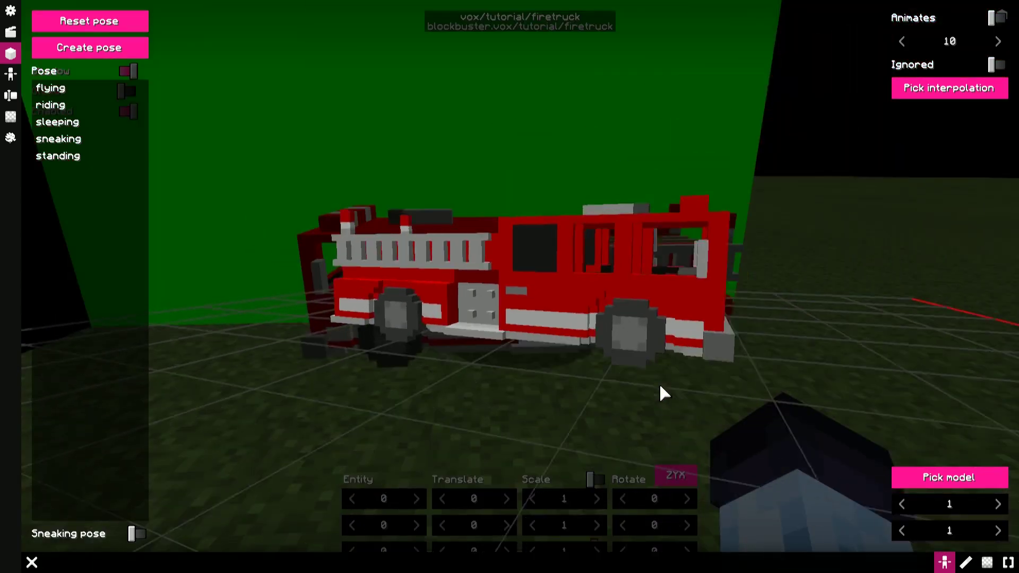
click(988, 563)
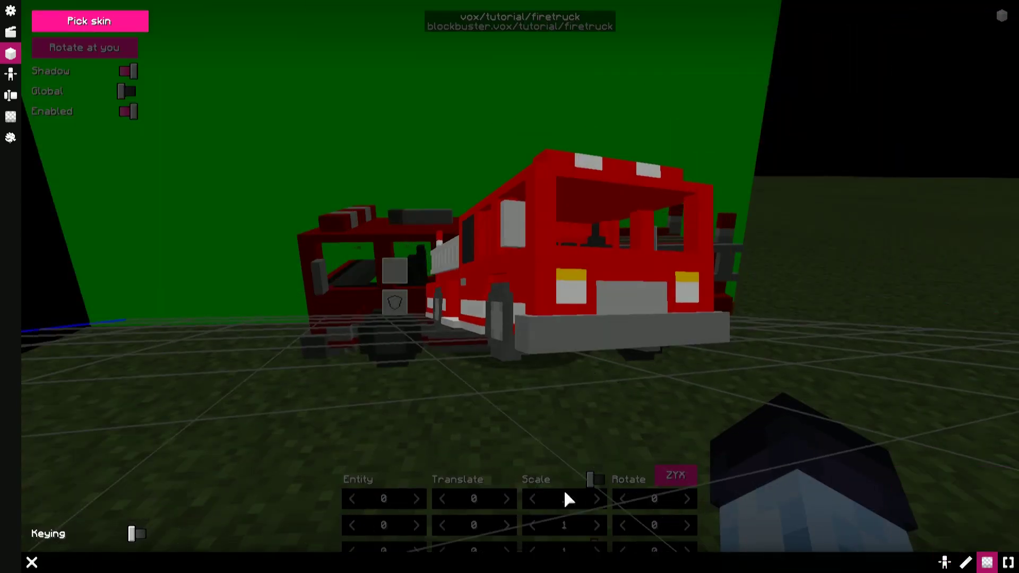
click(136, 534)
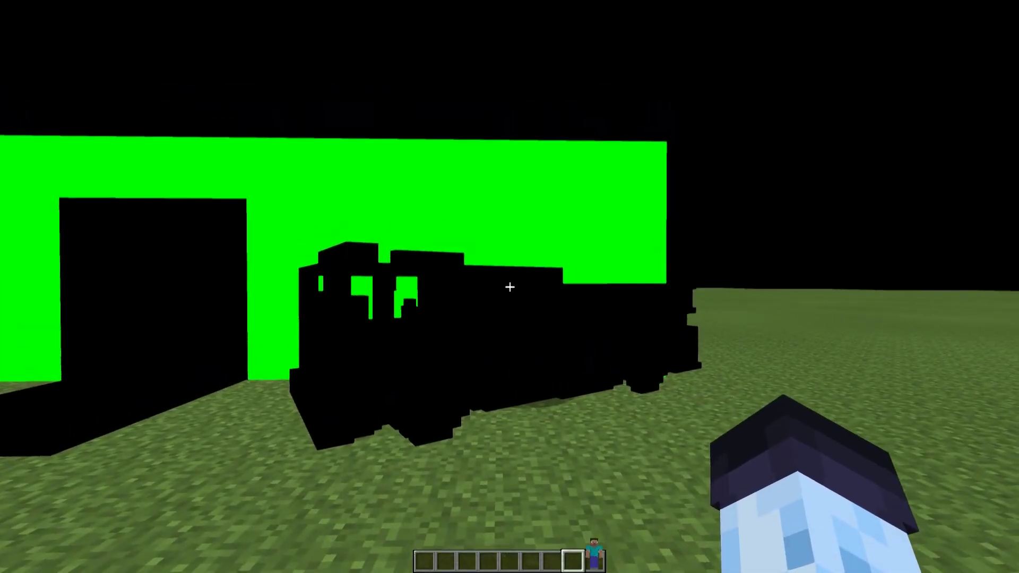
key(s)
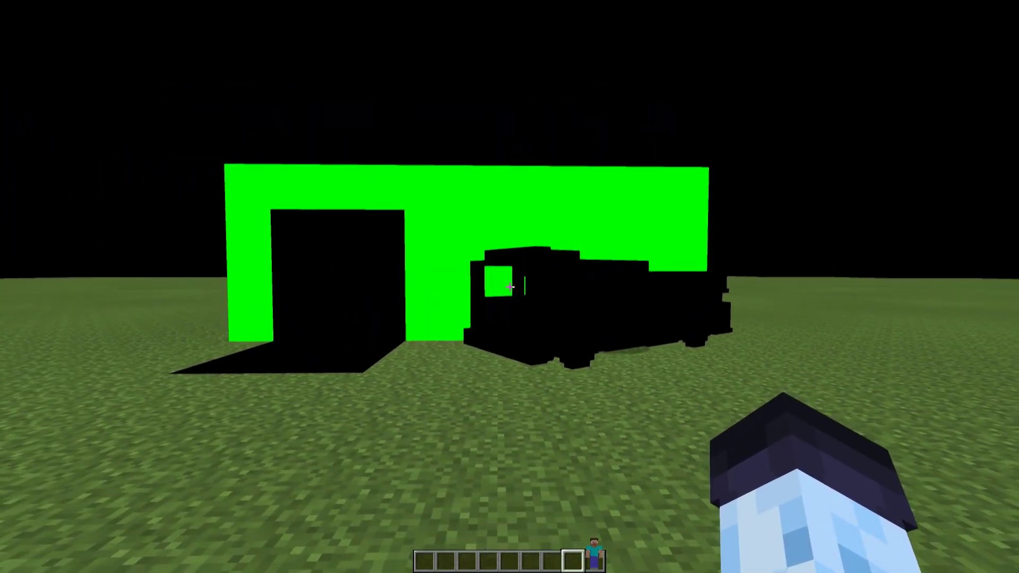
key(w)
Move the preset model block from the inventory to the first hotbar slot and place it by the keyed images with the debug overlay shown.
key(e)
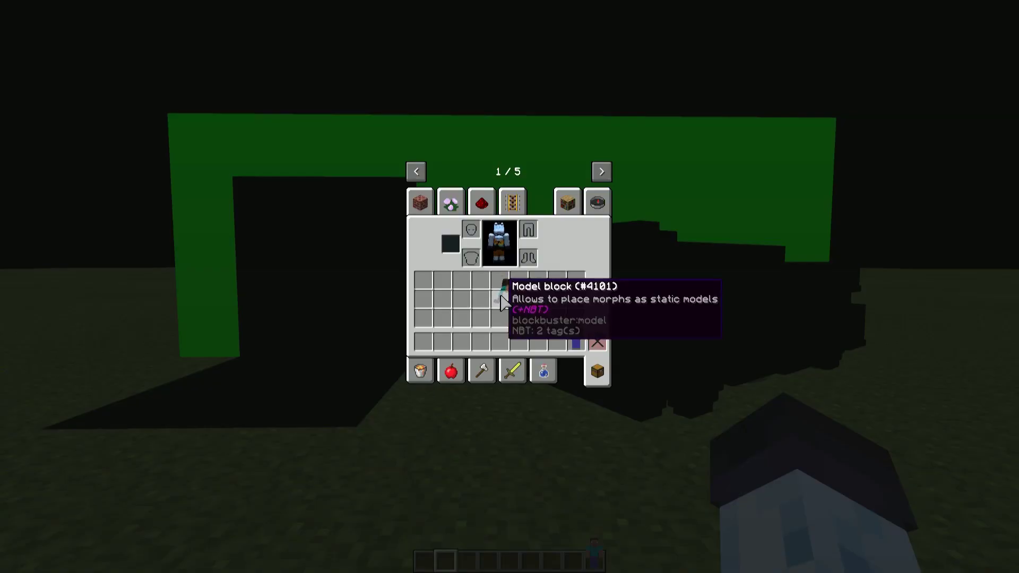
key(e)
key(1)
key(w)
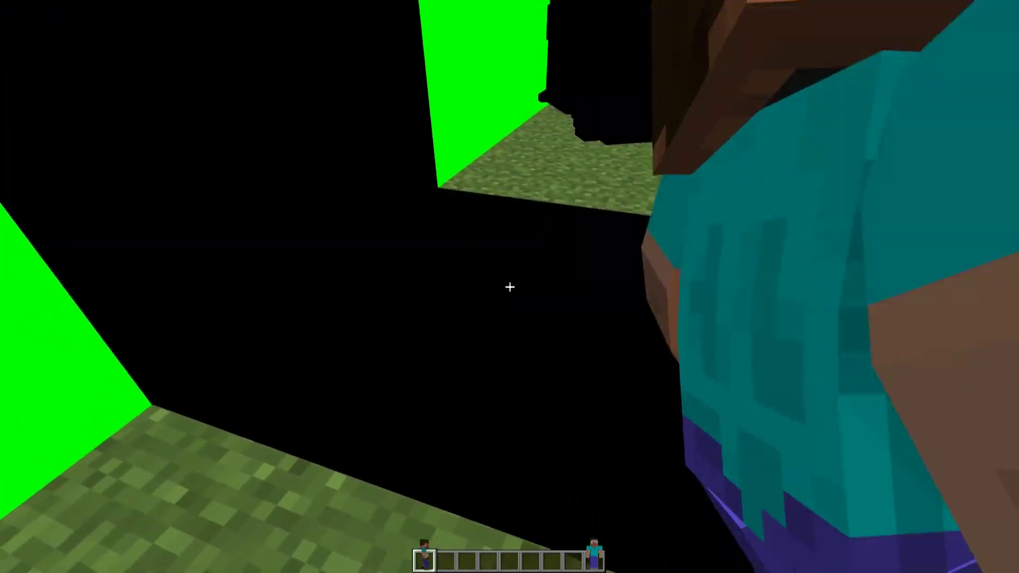
key(F3)
right_click(509, 287)
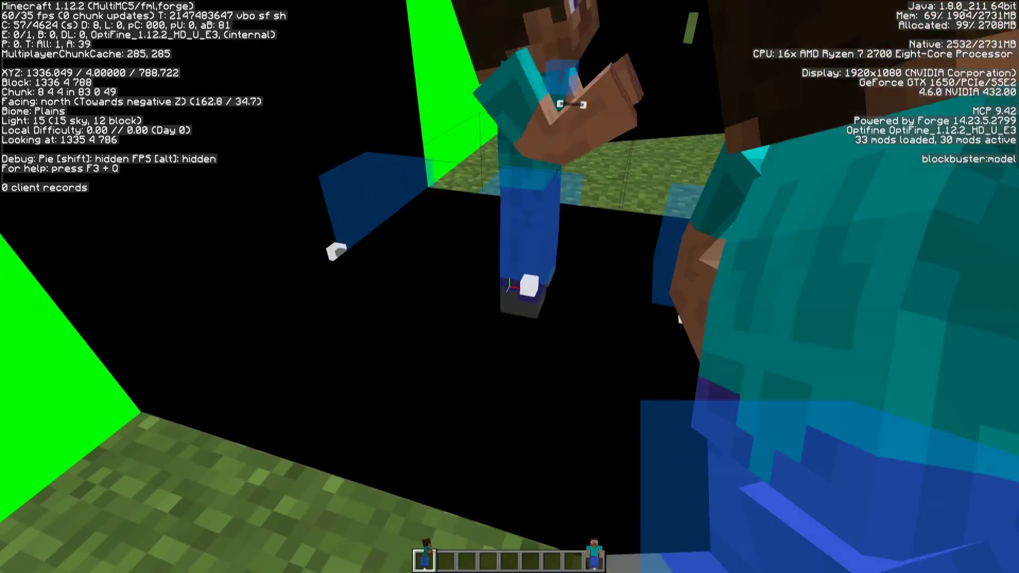
Hide the debug overlay and switch to the empty second hotbar slot.
key(F3)
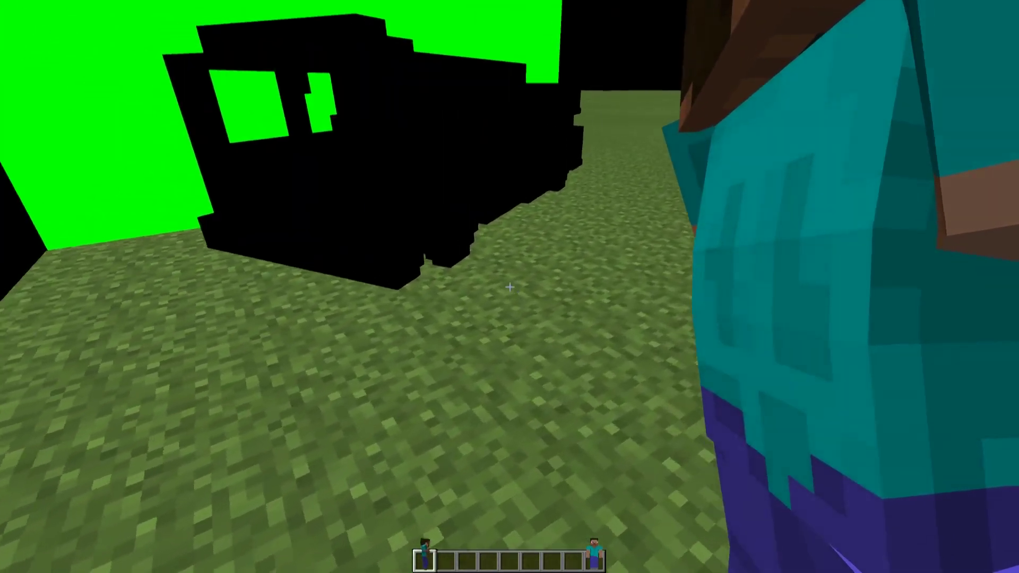
key(2)
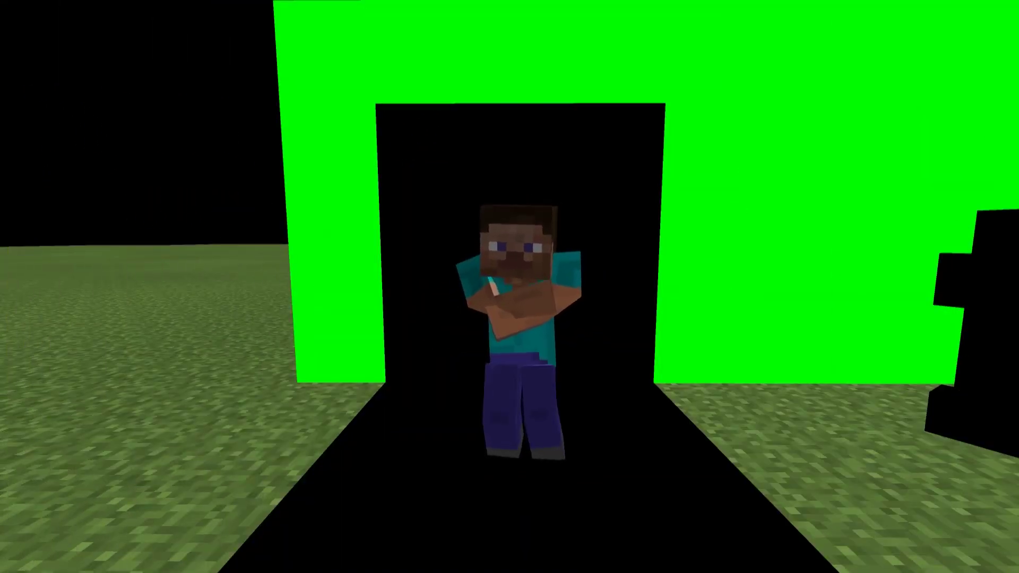
Sort the mod list alphabetically, select Minema and open its configuration.
key(Escape)
click(557, 240)
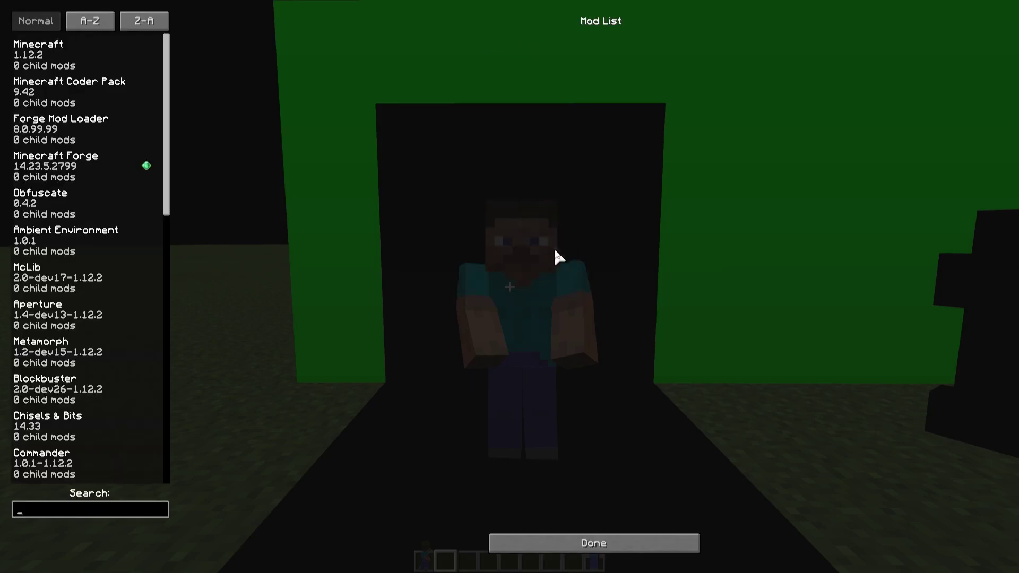
click(105, 26)
scroll(98, 302, down, 8)
click(47, 366)
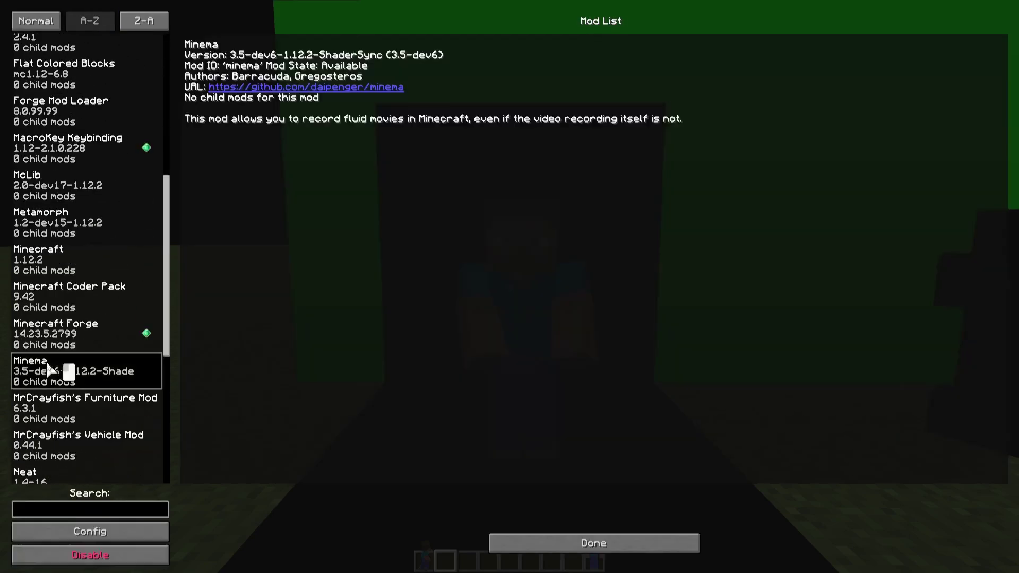
click(98, 530)
Enable Use alpha in Minema's capturing settings, save the configuration and return to the game.
click(499, 60)
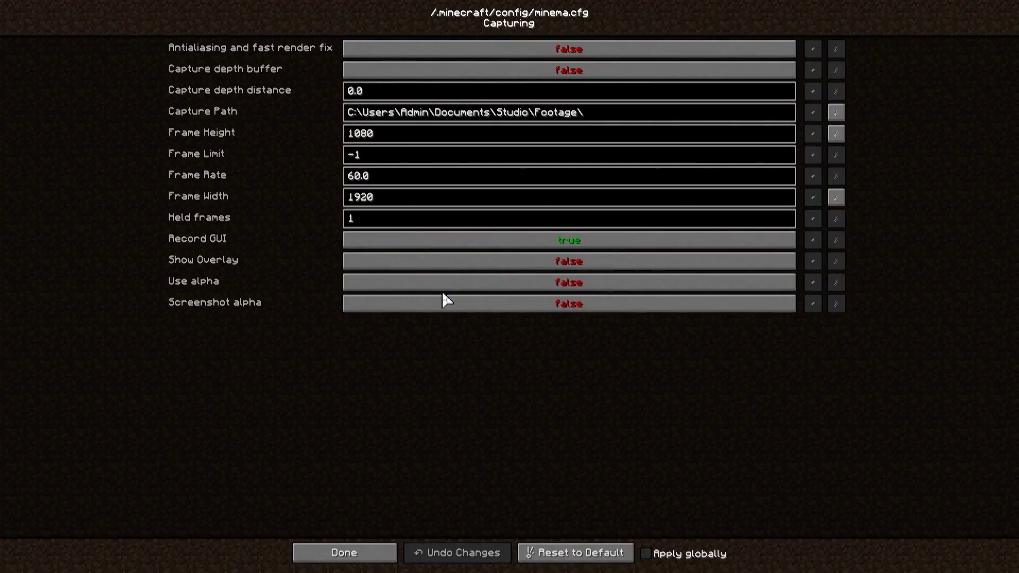
click(448, 287)
click(350, 552)
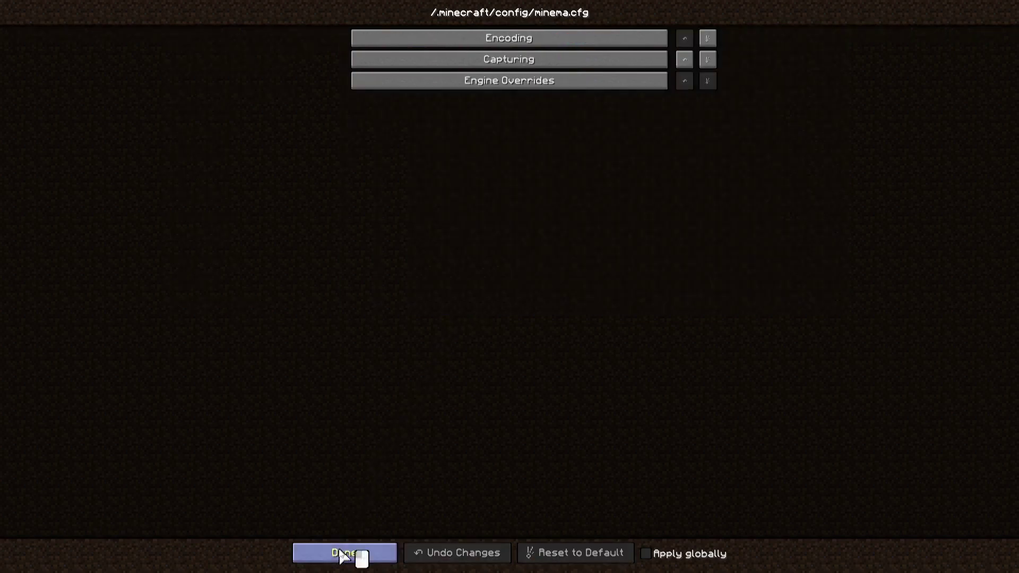
click(352, 552)
key(Escape)
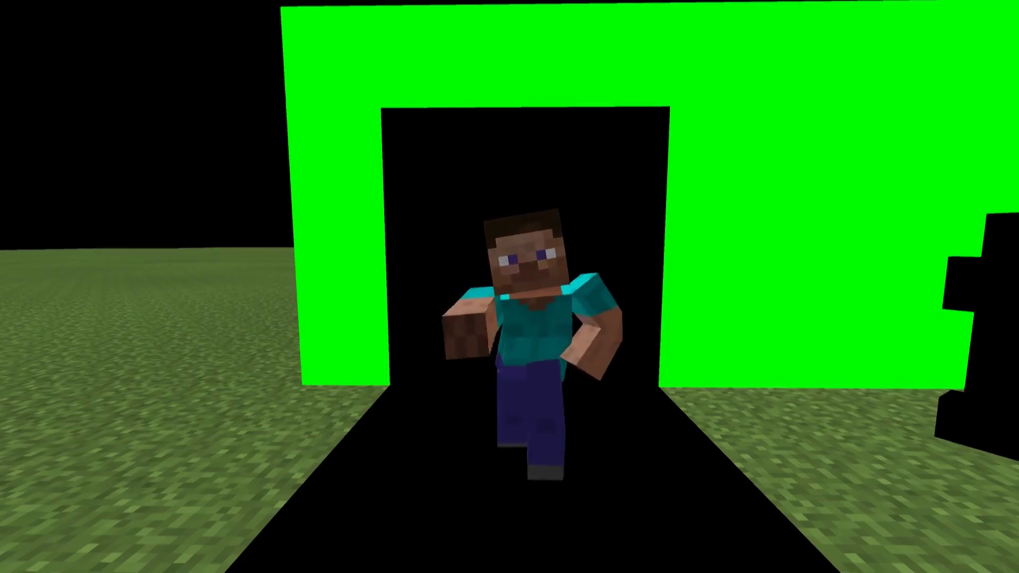
Take an in-game screenshot with the HUD hidden and open 2020-06-14_15.10.48.png from the .minecraft screenshots folder.
key(F1)
key(F2)
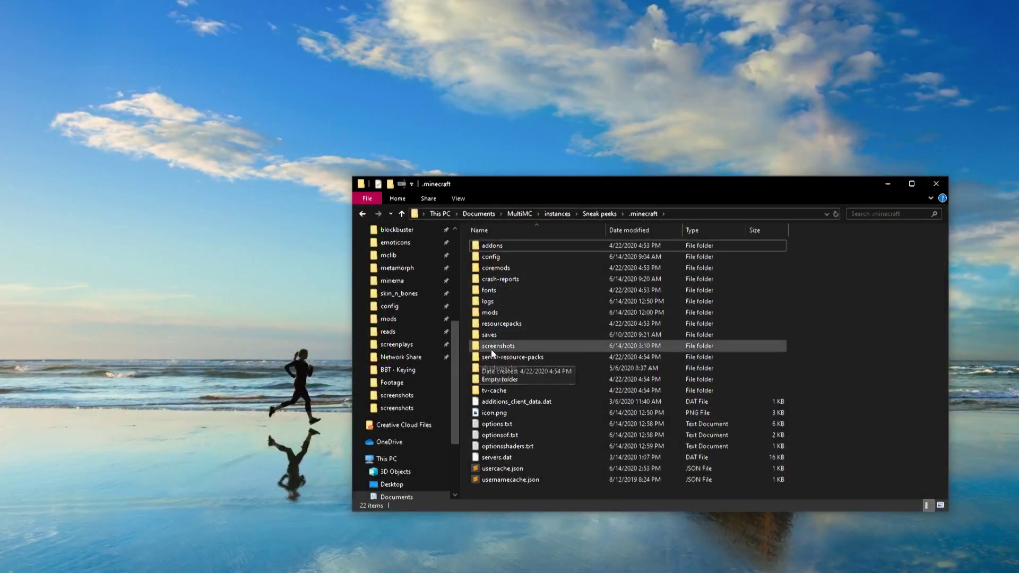
double_click(491, 349)
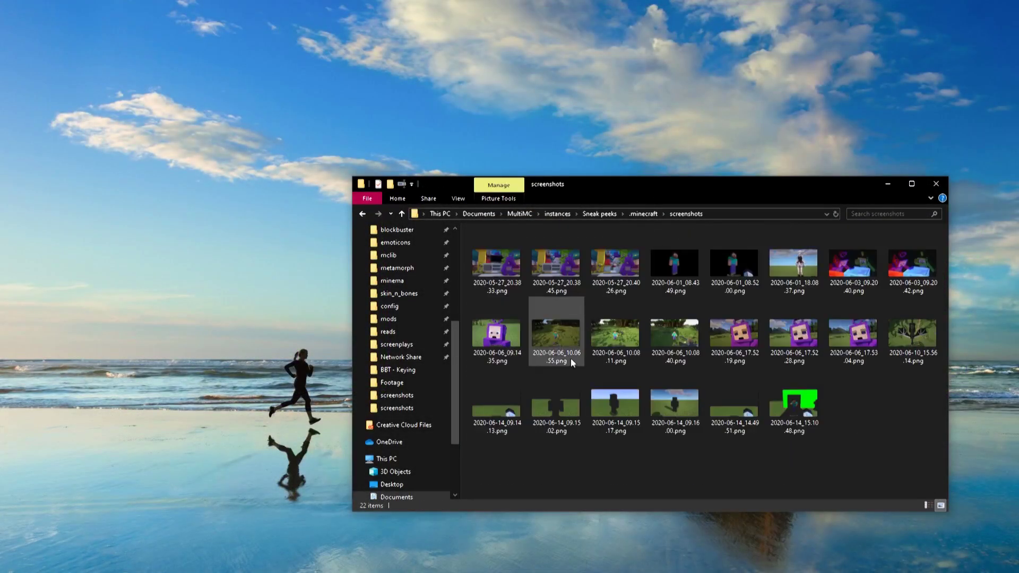
double_click(794, 404)
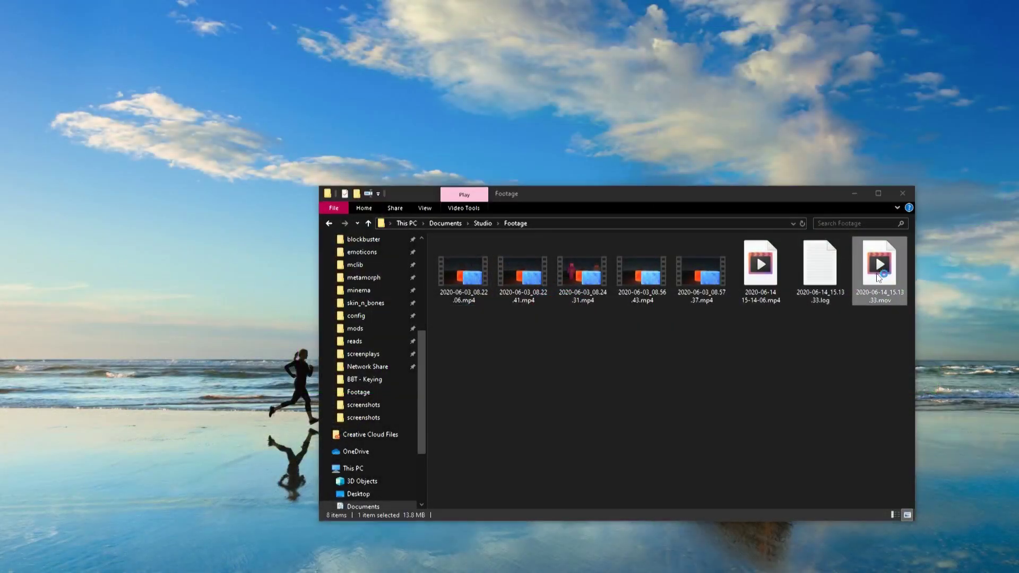
Open the recording 2020-06-14_15.13.33.mov from the Footage folder, close the player and try opening the file another way.
key(Return)
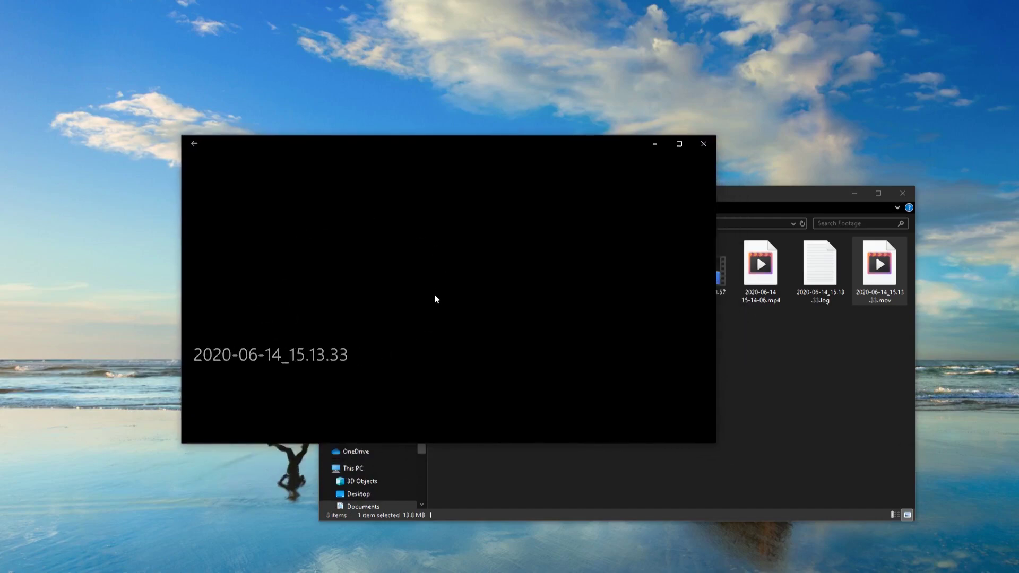
click(701, 141)
right_click(878, 260)
mouse_move(857, 334)
click(743, 361)
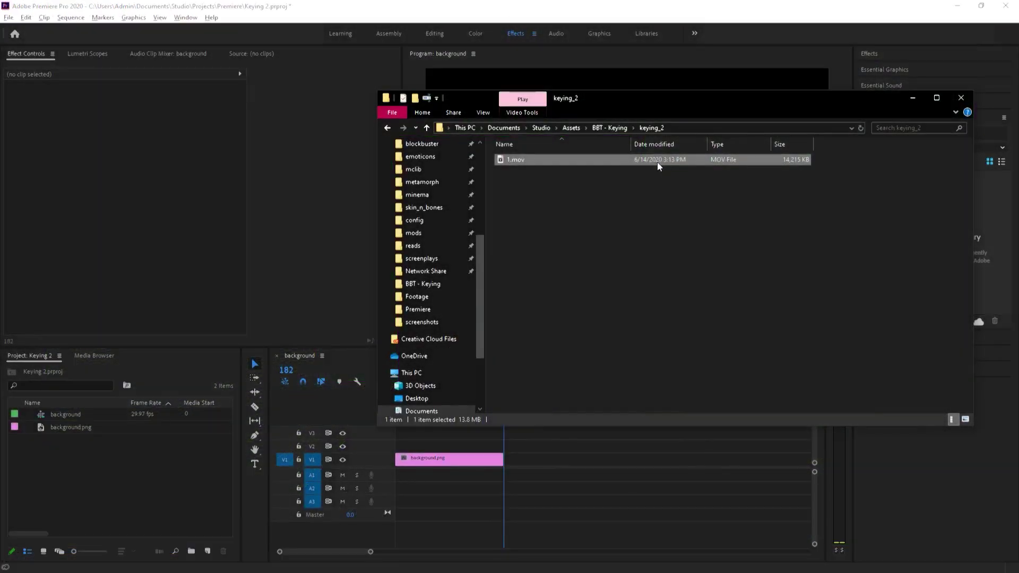
Switch to Premiere Pro, place 1.mov from the keying_2 folder on V2 above background.png at the sequence start and play it.
drag(656, 161, 396, 447)
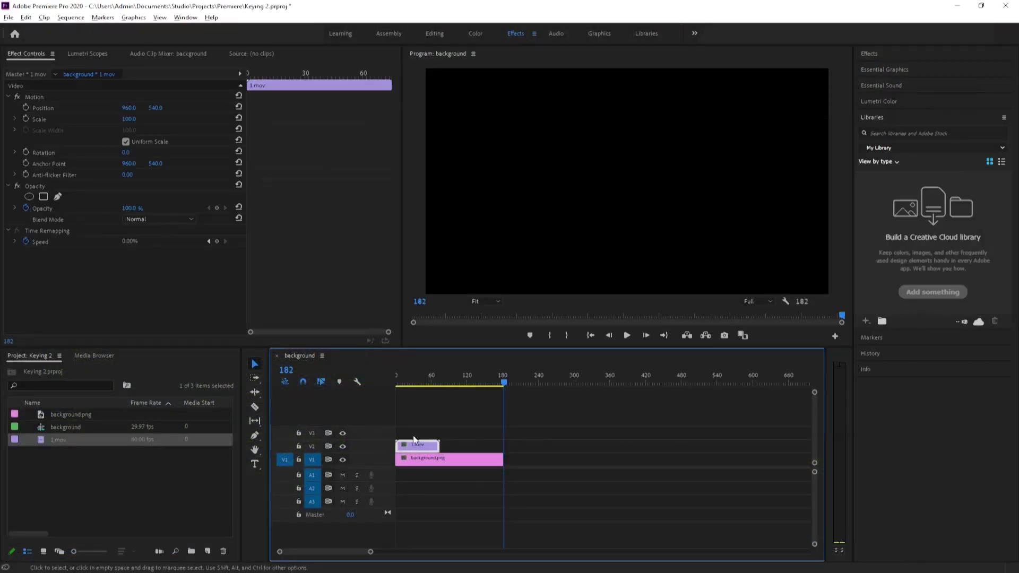
click(408, 382)
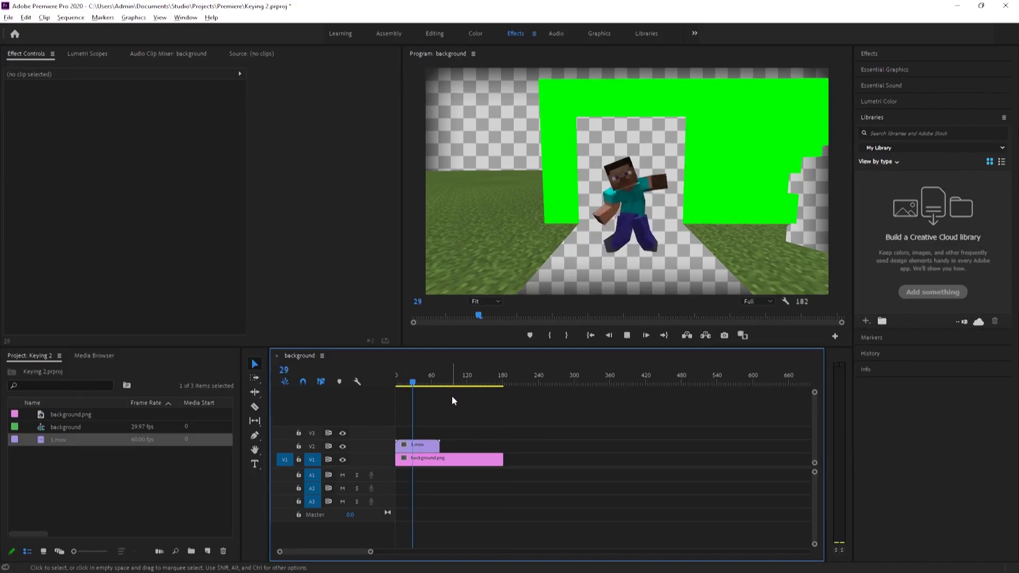
key(space)
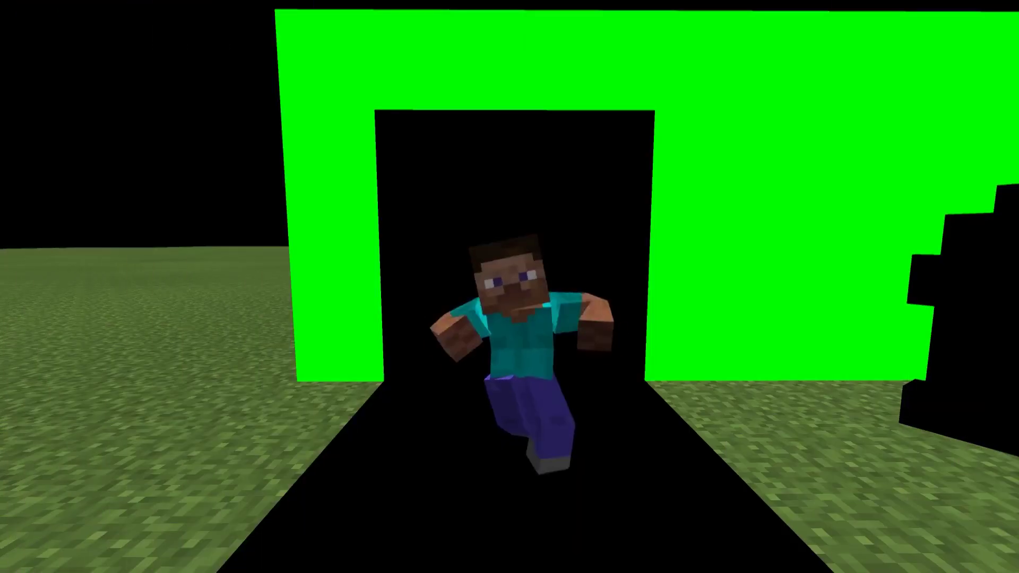
Switch back to Minecraft and reopen Minema's configuration from the alphabetically sorted mod list.
key(Escape)
click(552, 240)
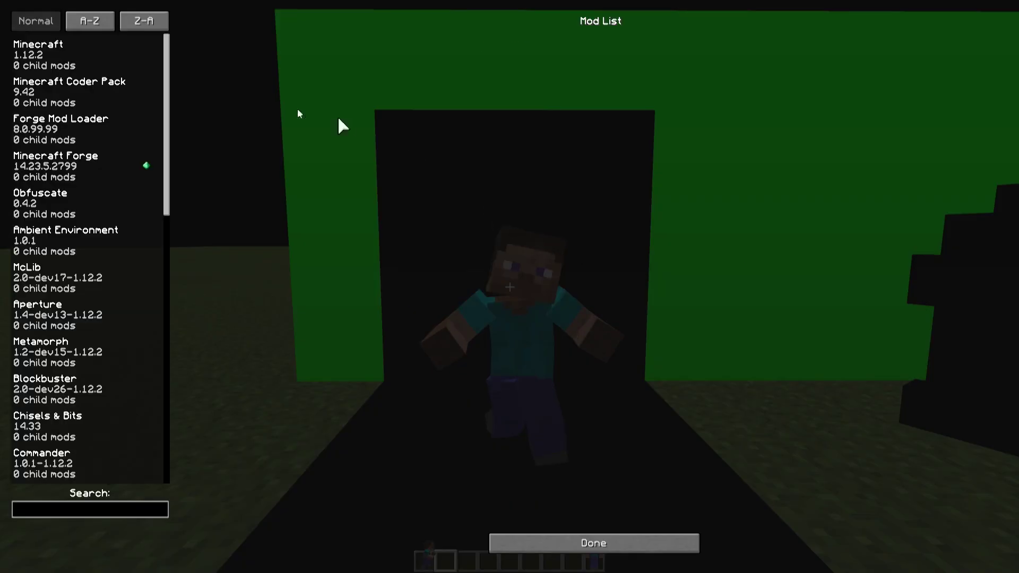
click(90, 21)
scroll(170, 155, down, 10)
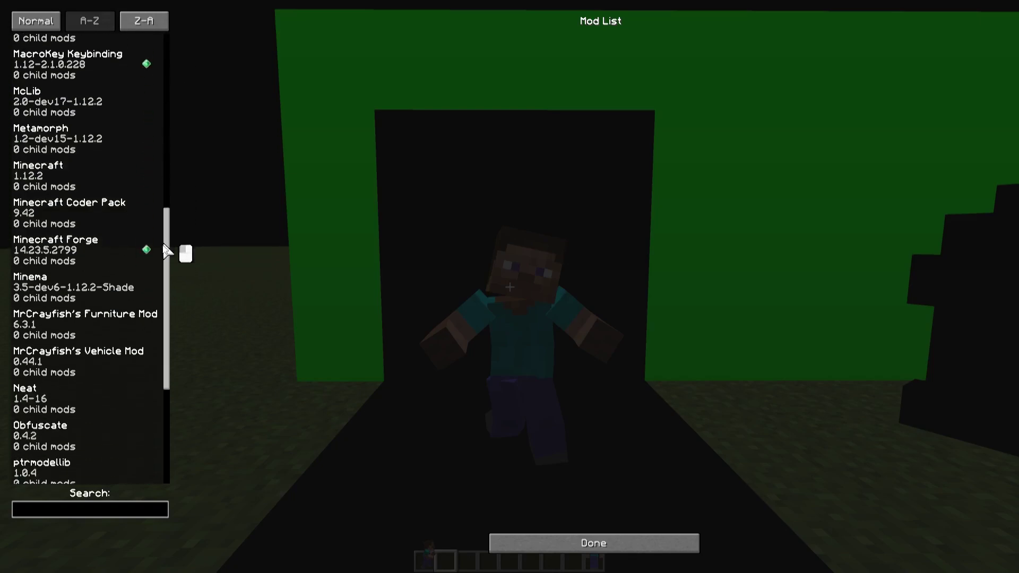
click(121, 255)
click(108, 531)
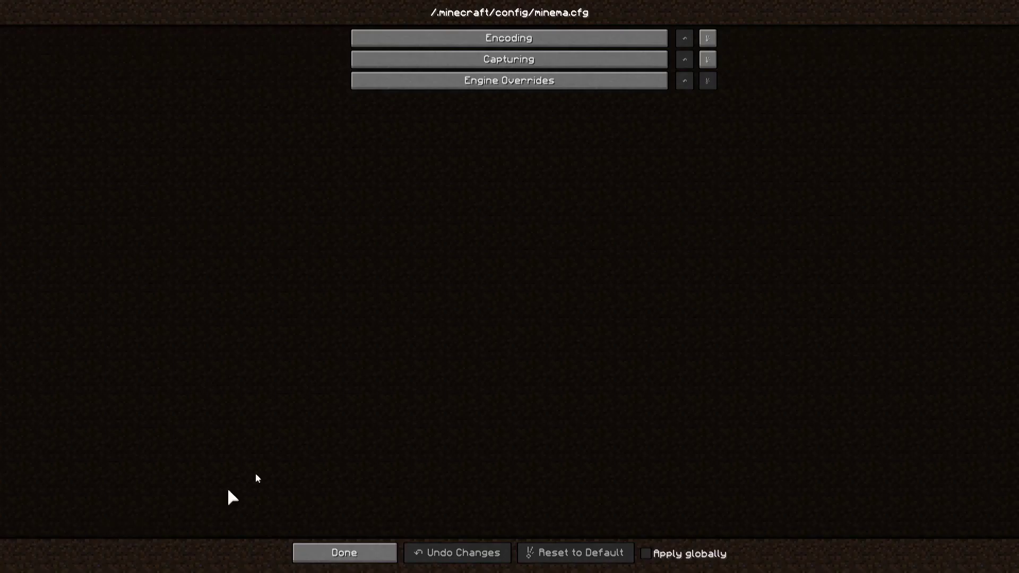
In Minema's encoding settings, change the end of the alpha encoder arguments to -vf vflip %NAME%_%d.png and save the configuration.
click(422, 43)
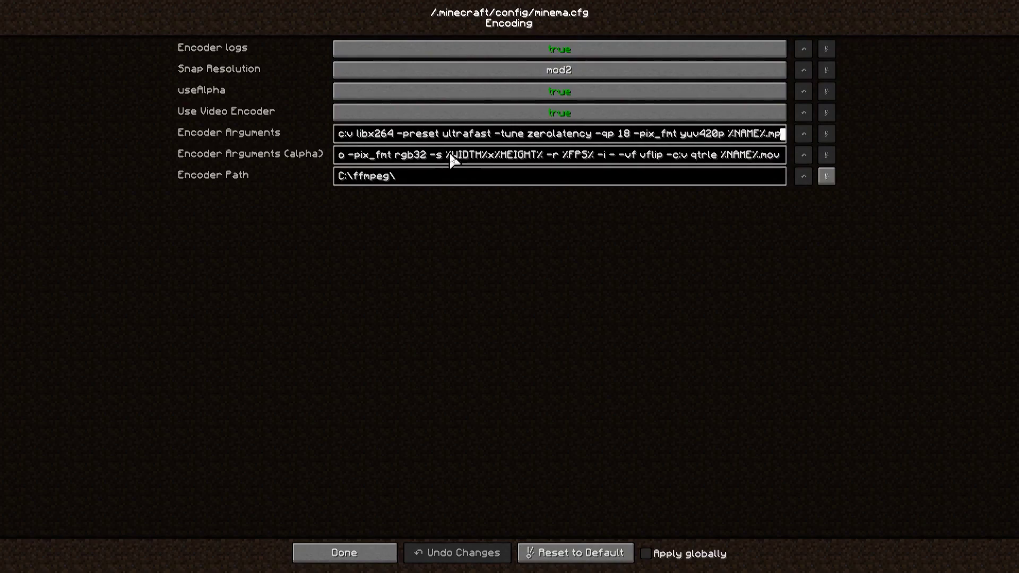
key(BackSpace)
key(BackSpace)
key(BackSpace)
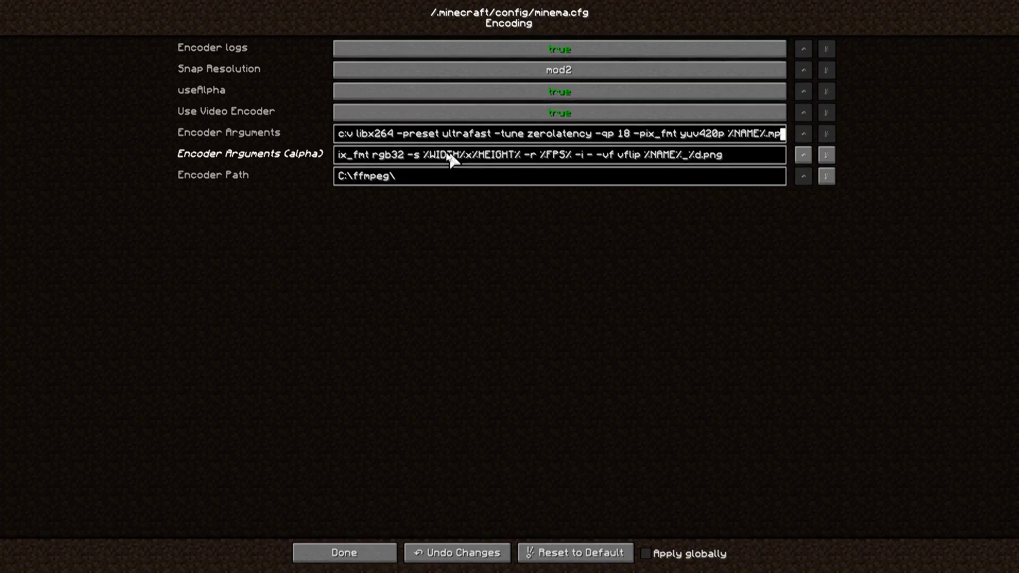
click(344, 554)
click(344, 549)
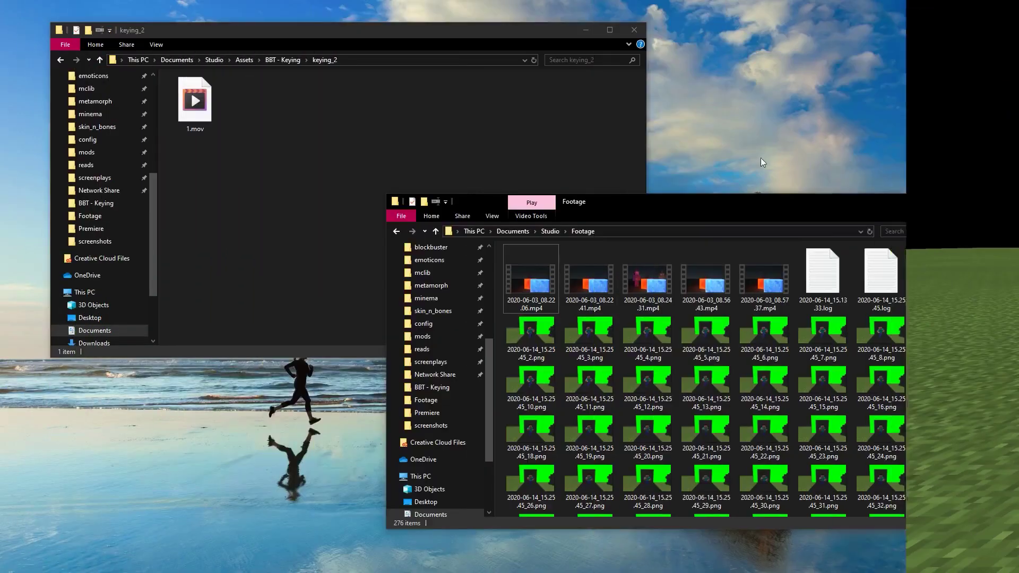
Create a folder named pngs inside the keying_2 folder in File Explorer.
click(416, 145)
key(ctrl+shift+n)
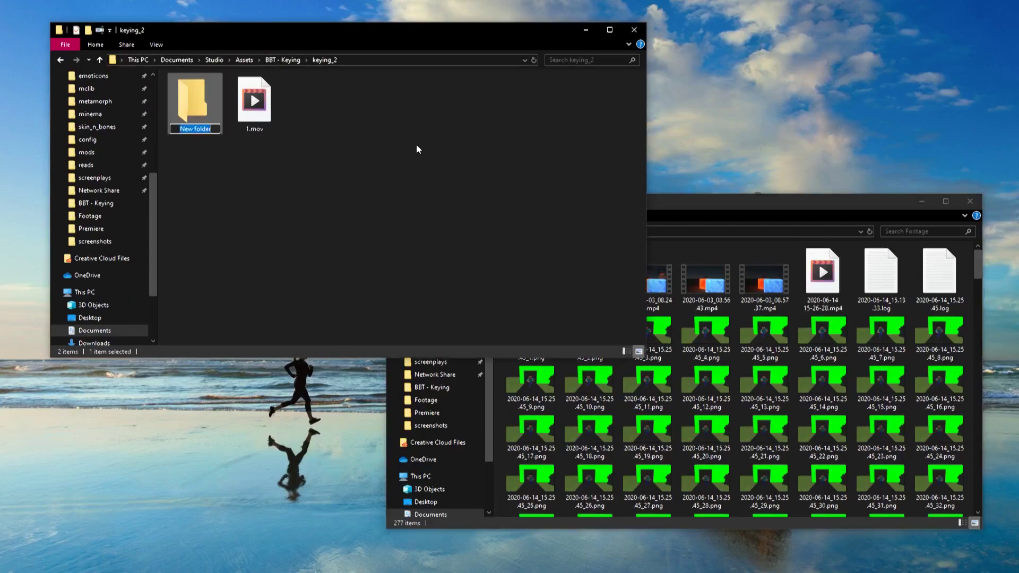
text(pngs)
key(Return)
Select the whole range of recorded PNG frames in the Footage folder and move them into the pngs folder.
click(684, 354)
scroll(685, 354, down, 5)
scroll(685, 355, down, 10)
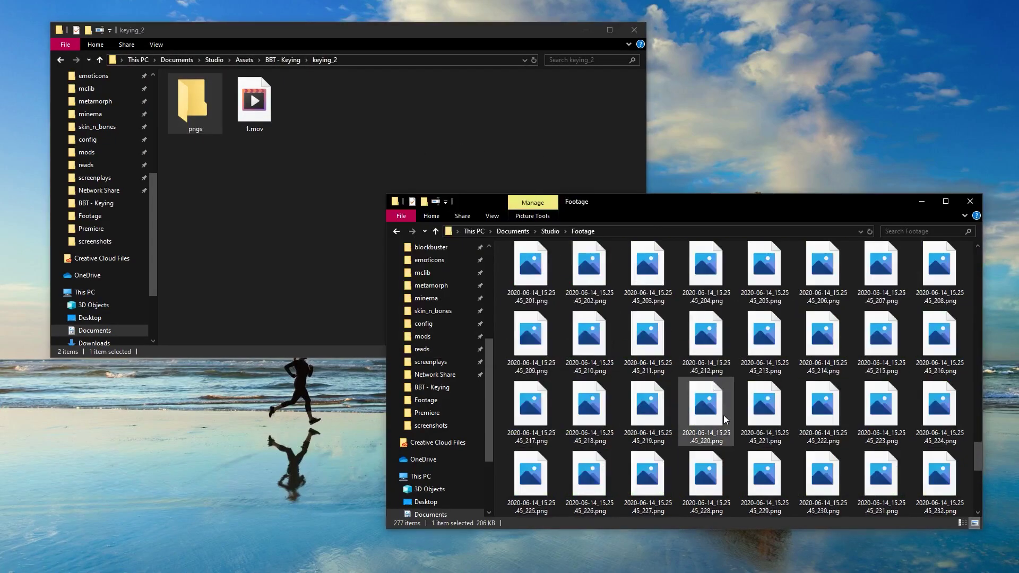
shift+click(764, 482)
drag(764, 483, 203, 110)
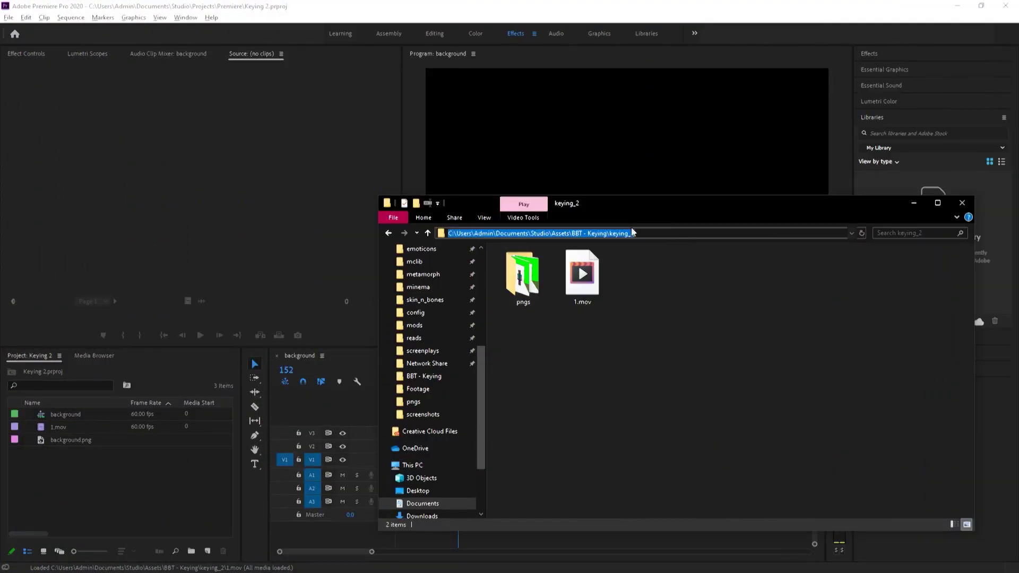
In Premiere Pro, import 2020-06-14_15.25.45_1.png from keying_2\pngs as an image sequence.
click(30, 87)
click(9, 17)
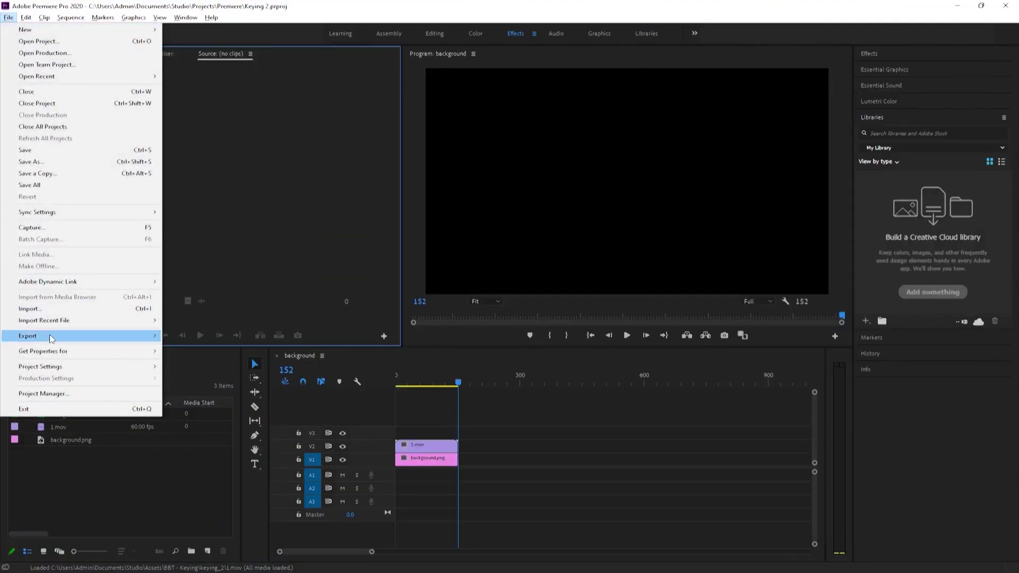
click(30, 309)
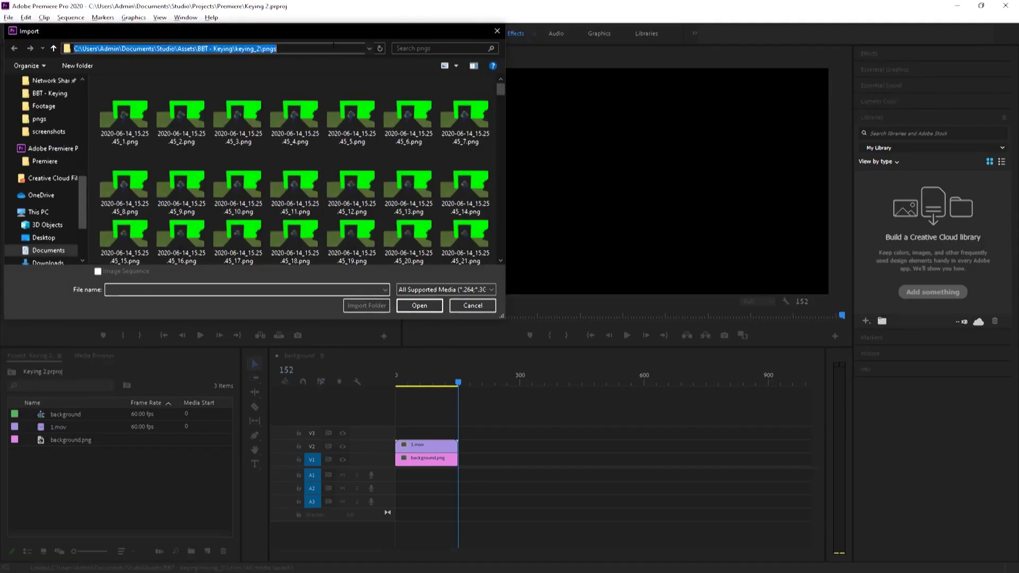
key(Return)
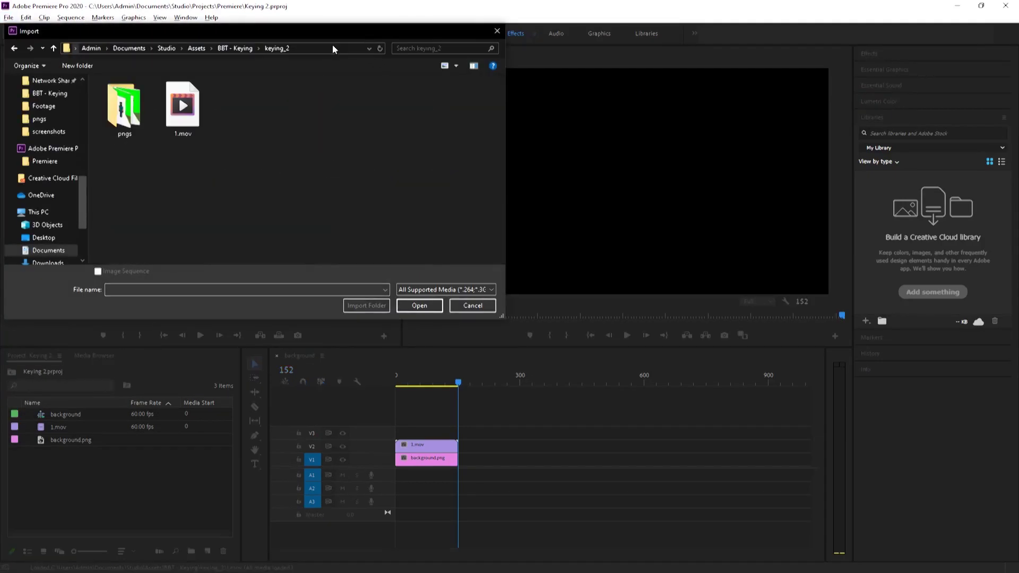
double_click(136, 117)
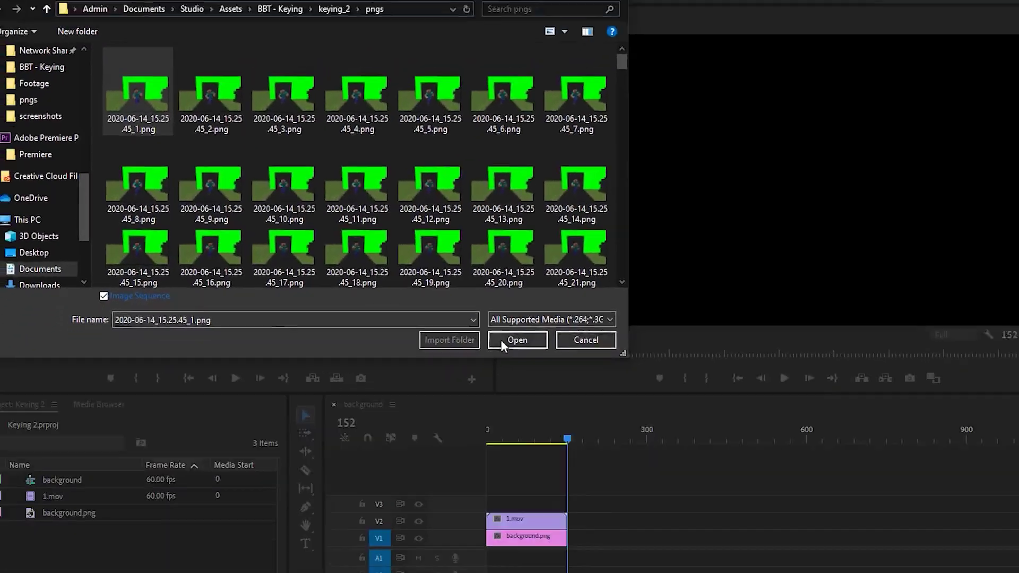
click(518, 341)
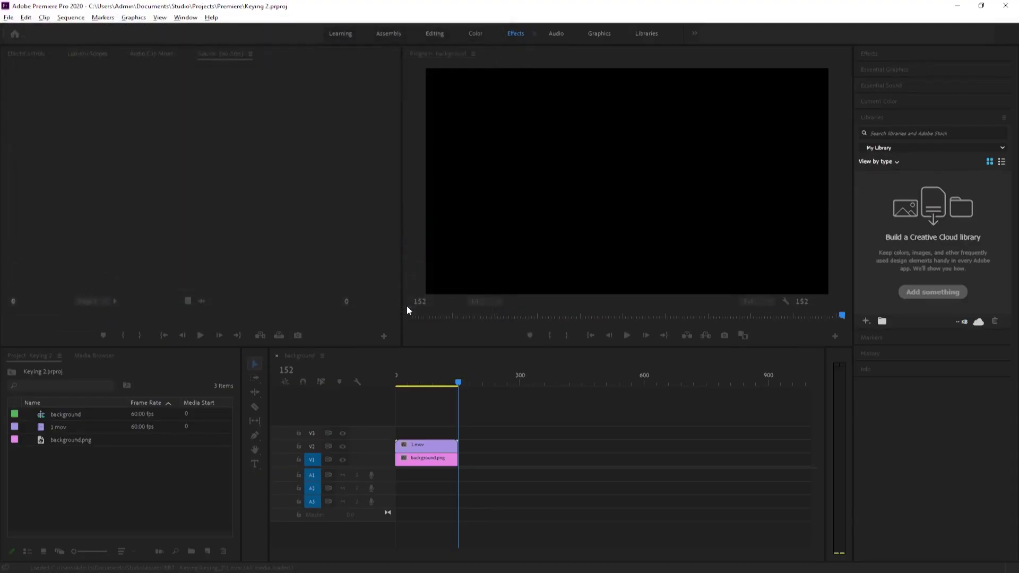
Modify the imported PNG sequence's footage interpretation to assume a frame rate of 60 fps.
right_click(159, 425)
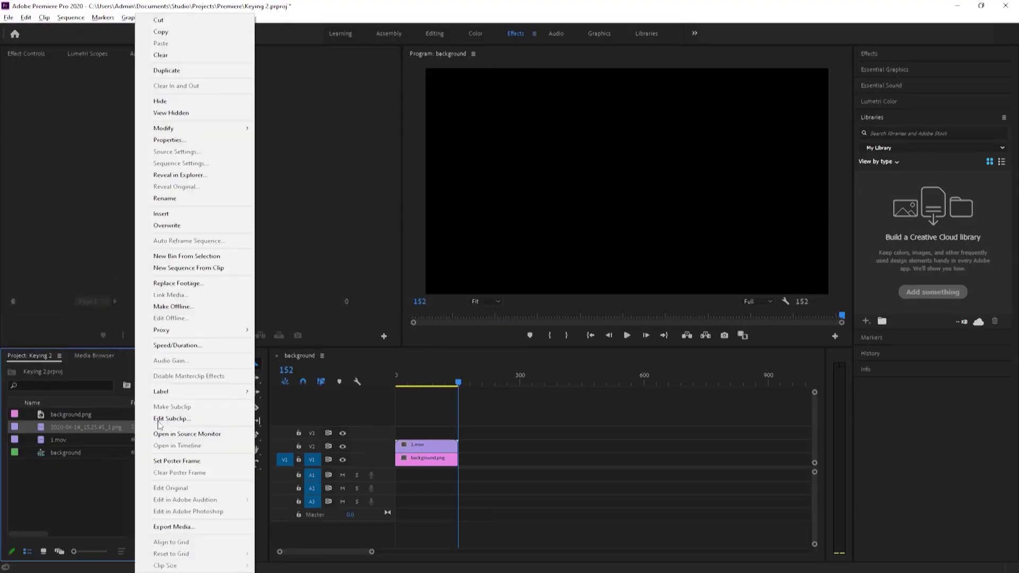
click(287, 140)
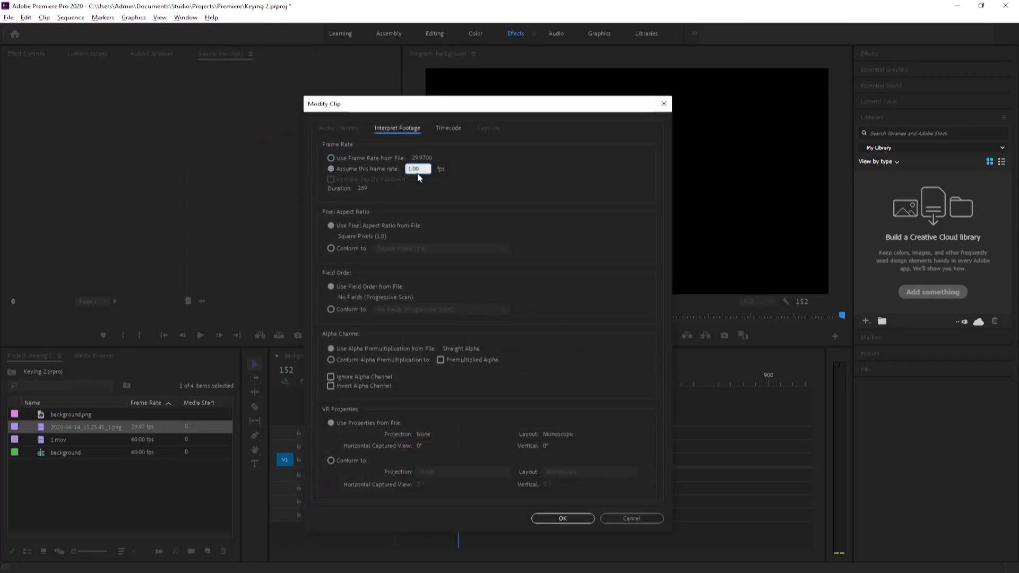
key(Return)
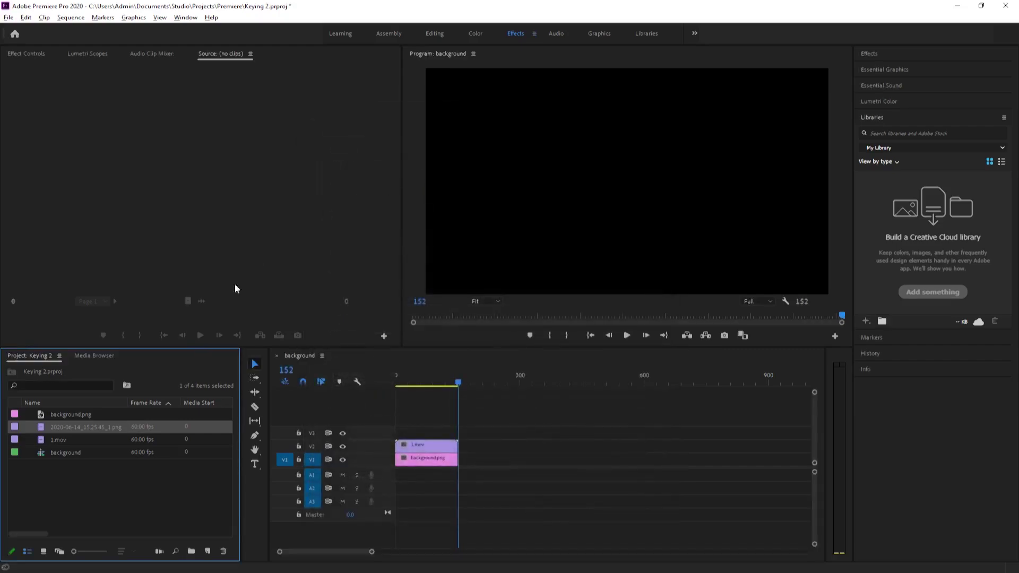
Place the PNG sequence after 1.mov on V2, extend background.png on V1 to its end and play the result.
drag(54, 427, 569, 463)
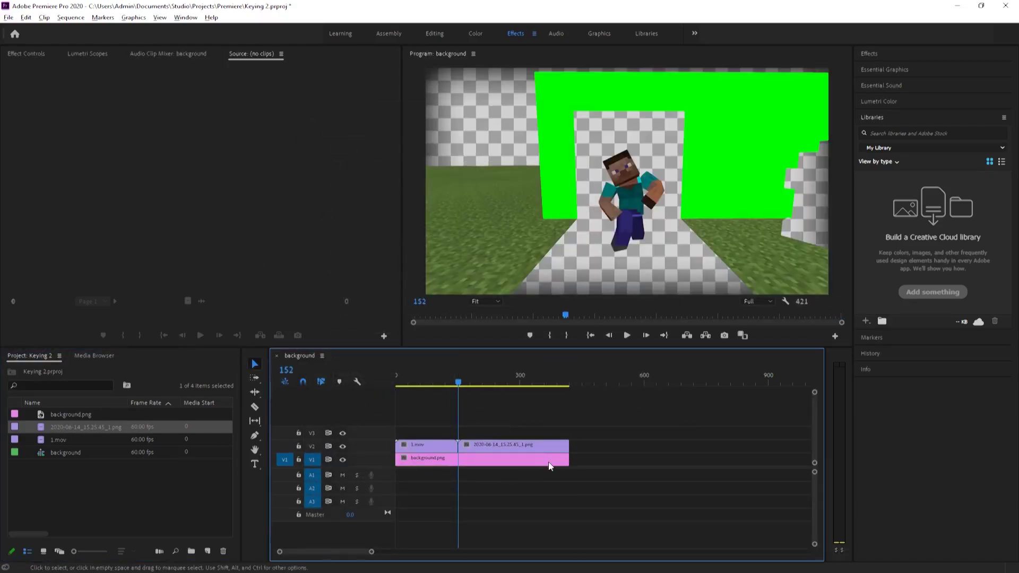
key(space)
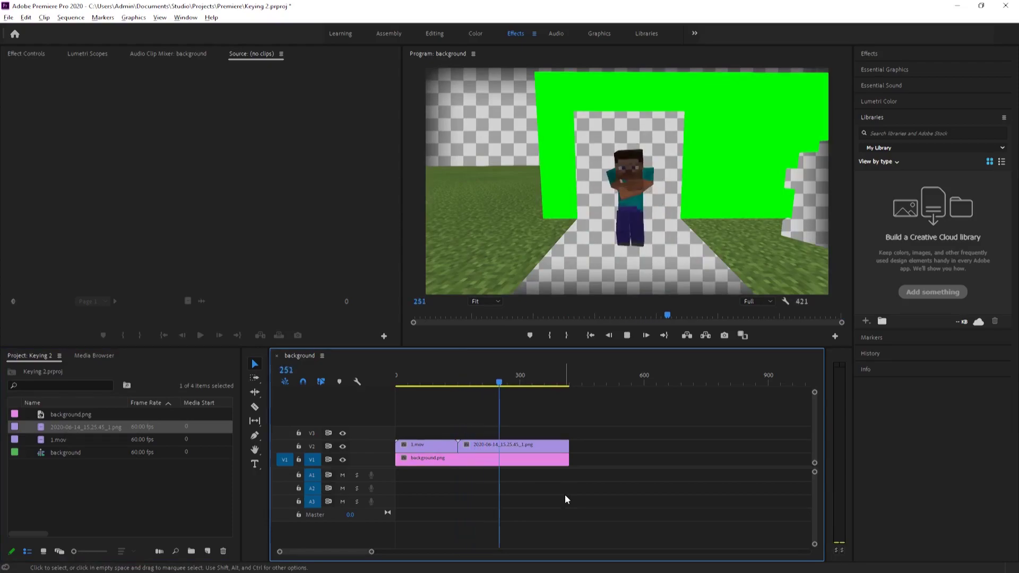
key(space)
drag(412, 379, 440, 380)
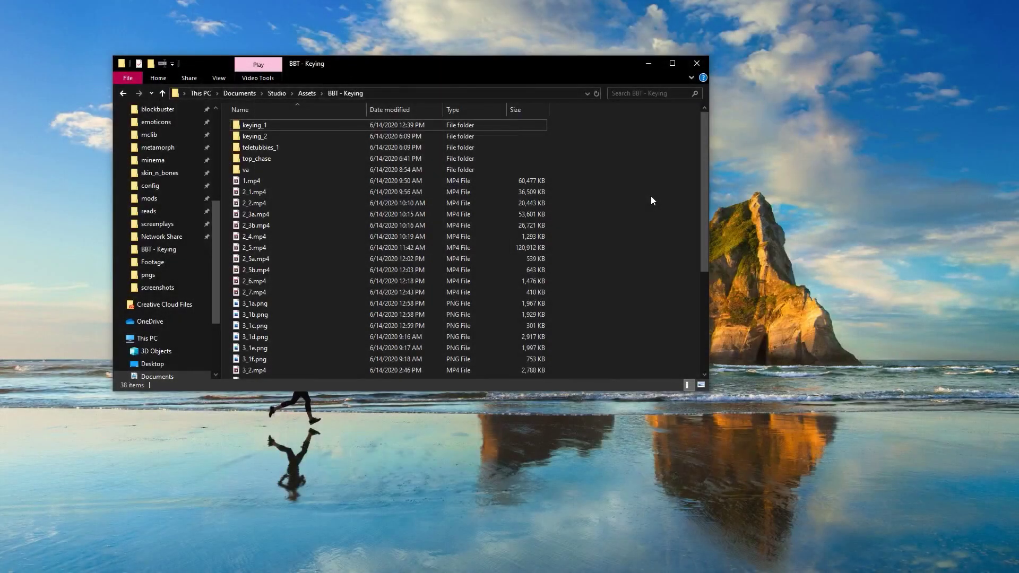
Check the file properties of the top_chase and keying_1 folders in the BBT - Keying folder.
click(285, 157)
key(alt+Return)
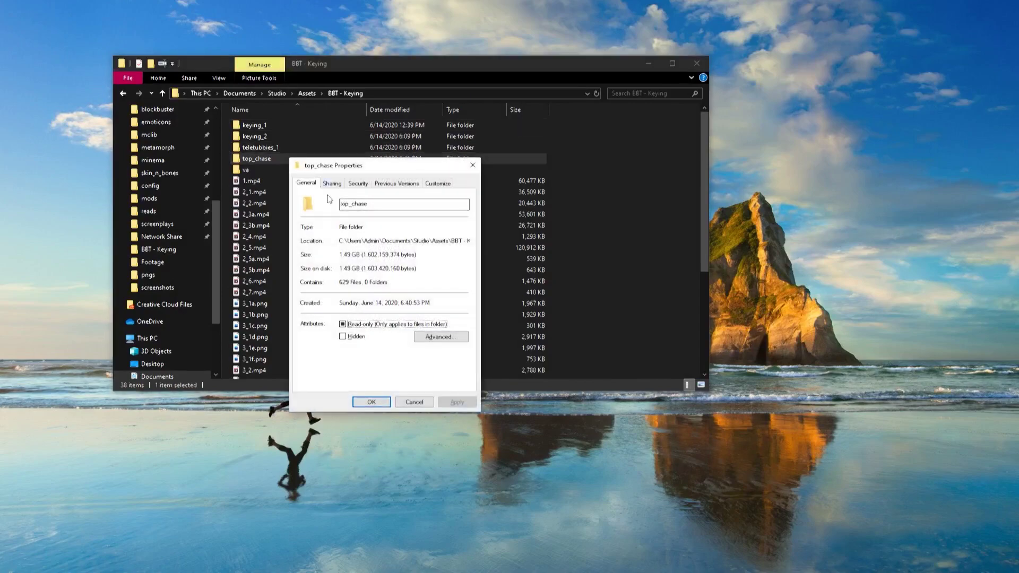
click(472, 165)
click(266, 125)
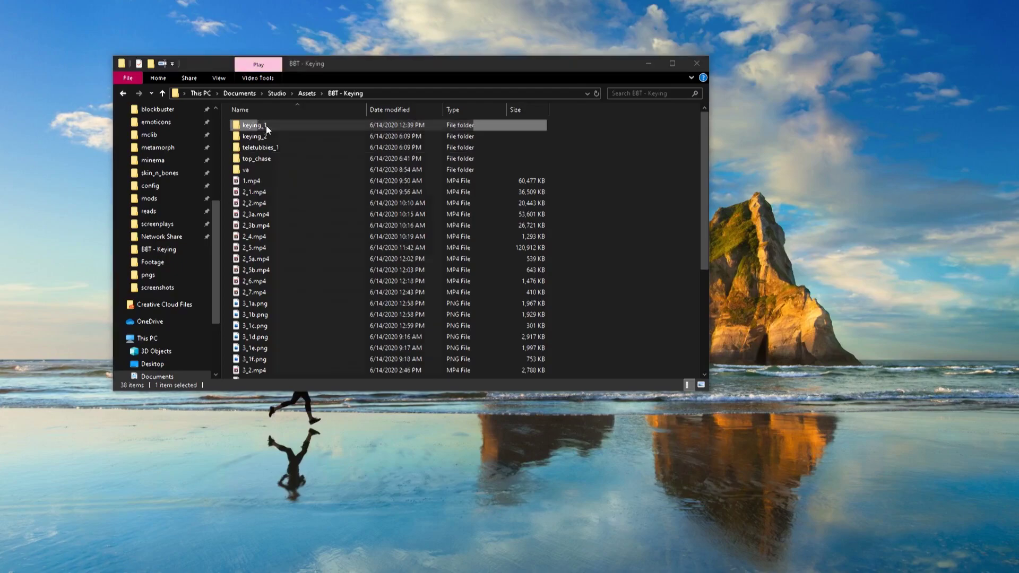
key(alt+Return)
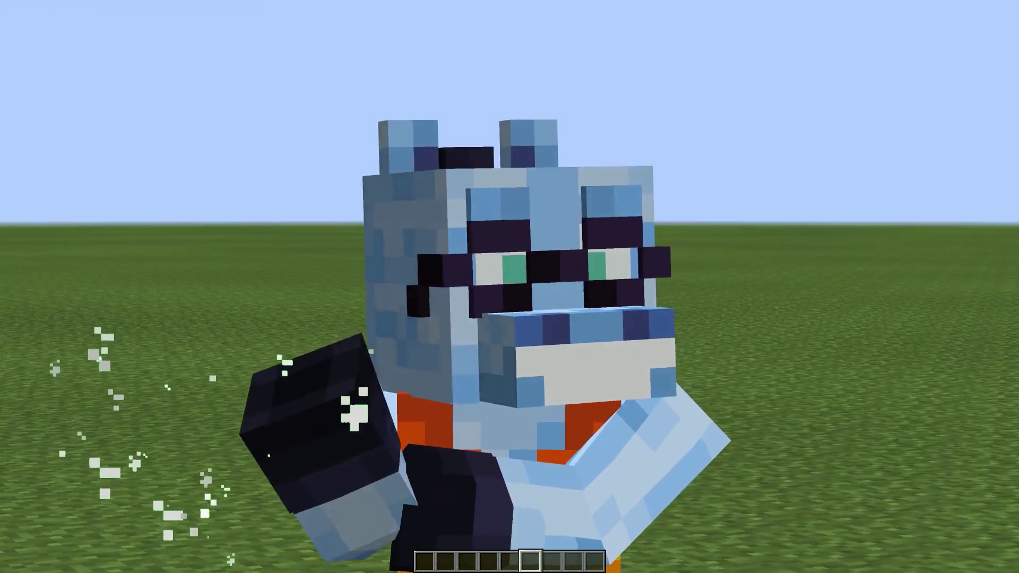
Respawn the player character in the Minecraft world after its death.
key(2)
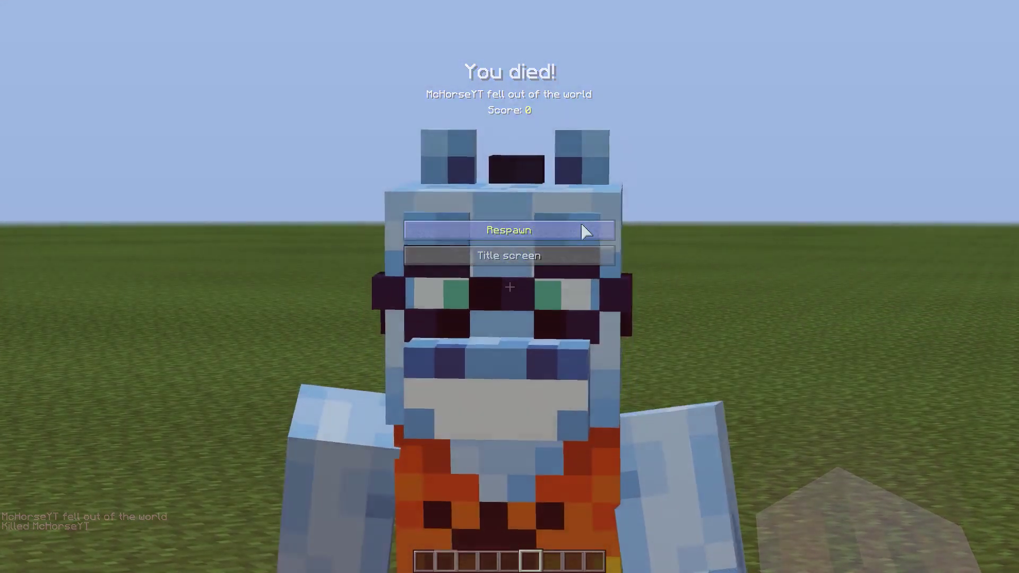
click(586, 232)
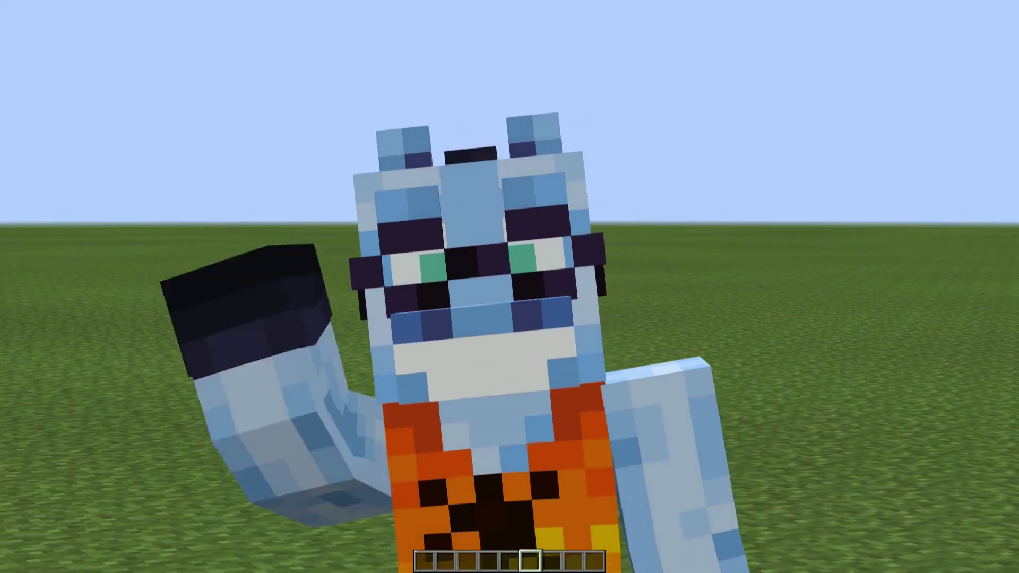